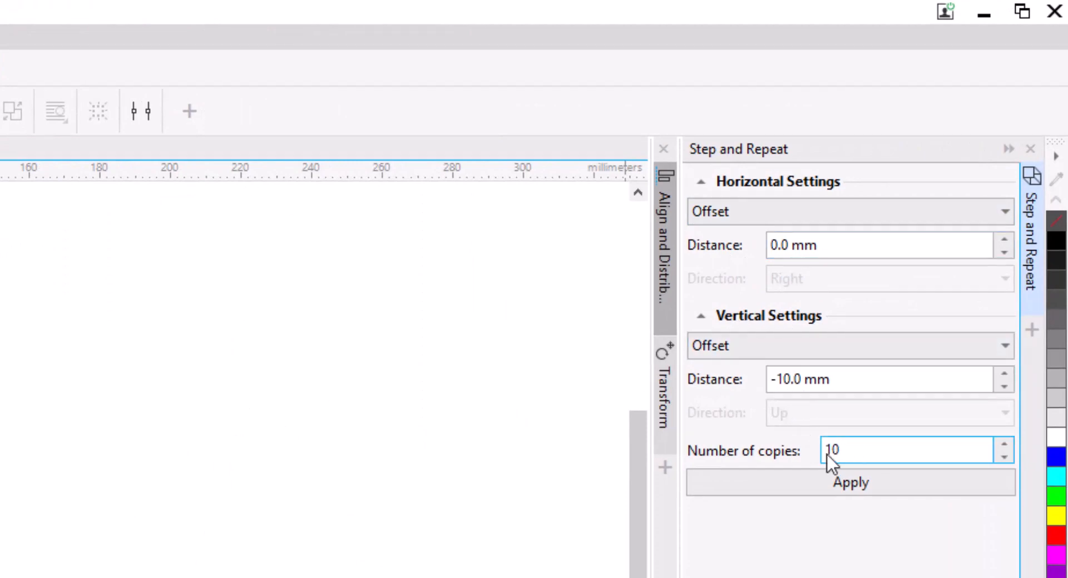
Step and repeat the diagonal line into 9 copies at a -10 mm vertical offset, and group all the lines
left_click(1003, 457)
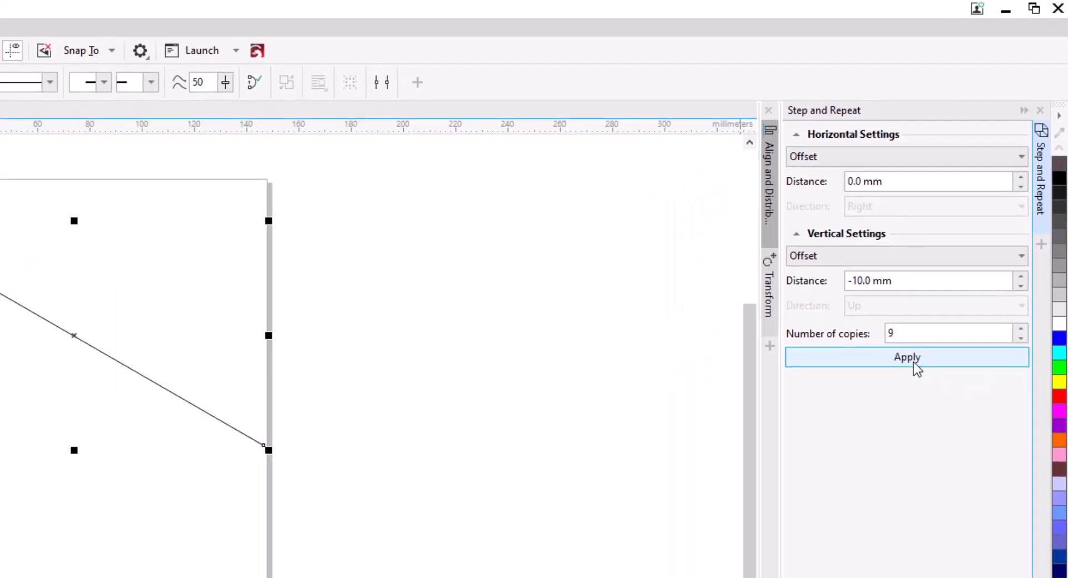
left_click(913, 362)
left_click_drag(649, 469, 339, 303)
left_click_drag(604, 459, 353, 317)
left_click_drag(224, 135, 228, 150)
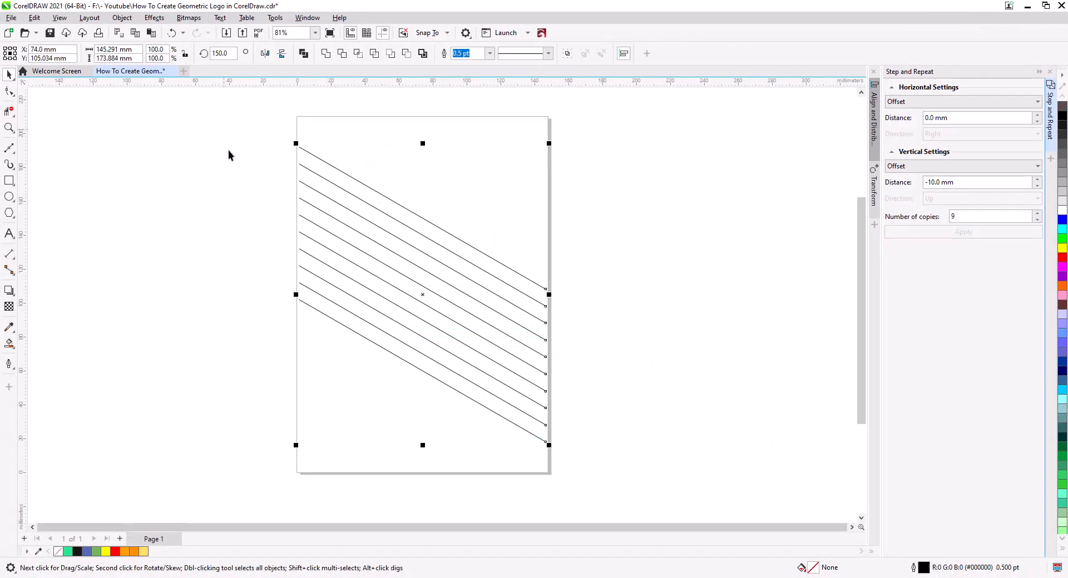
key("ctrl+g")
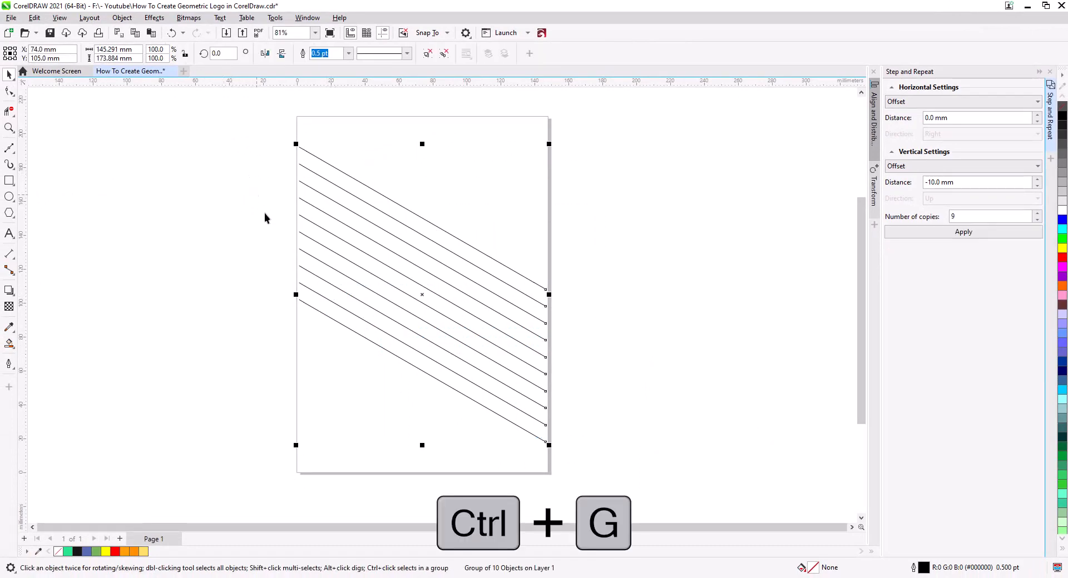
Copy and paste the group of diagonal lines in place and mirror the pasted copy horizontally
left_click(34, 17)
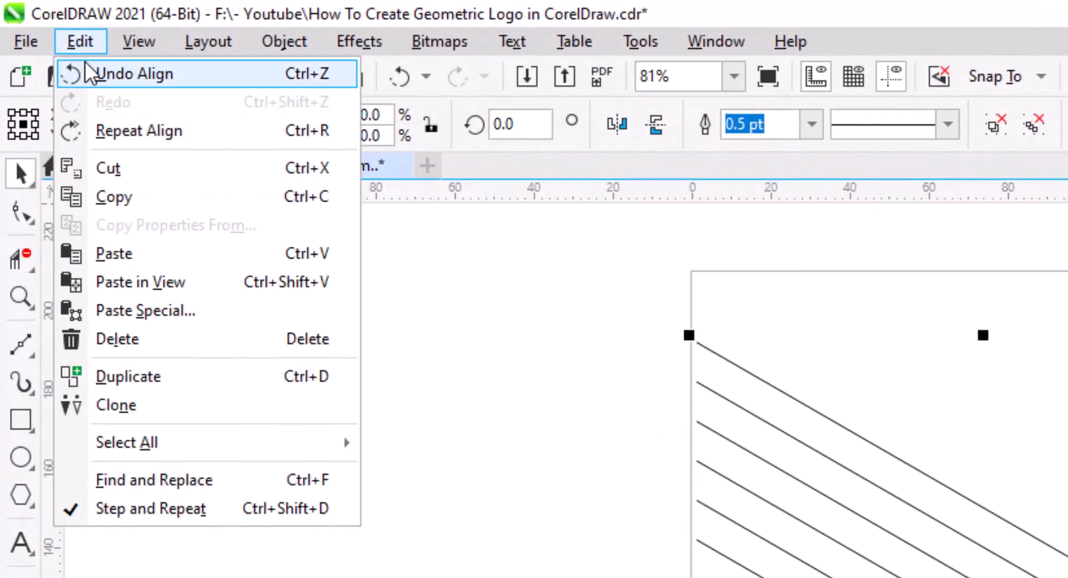
left_click(120, 198)
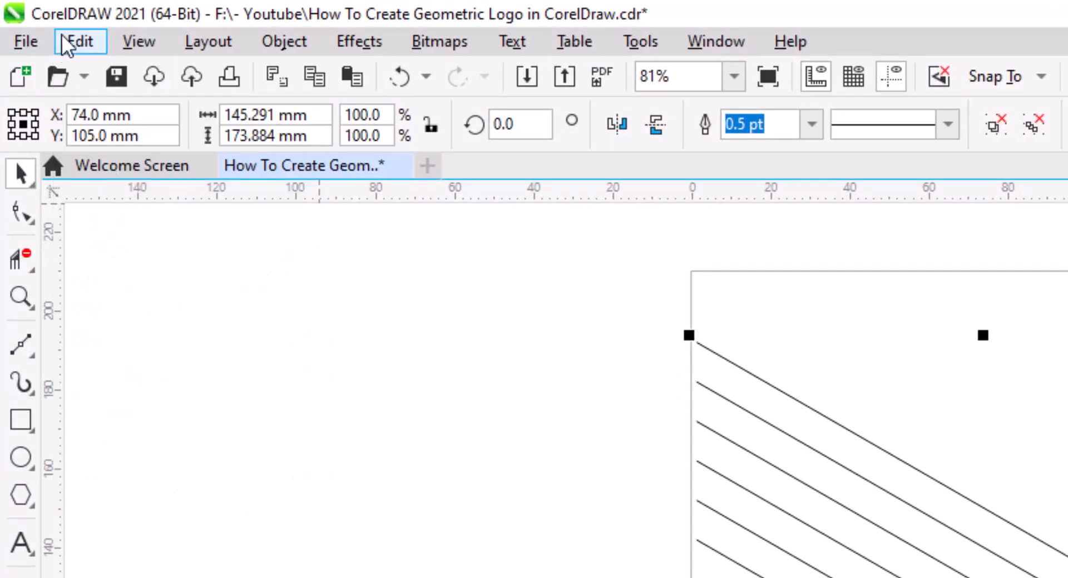
left_click(79, 42)
left_click(157, 258)
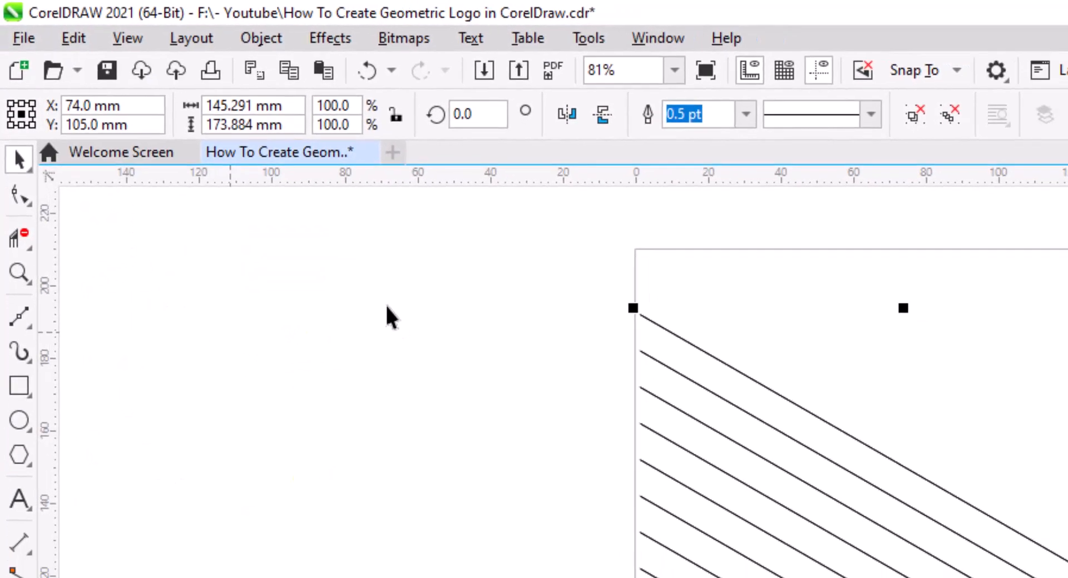
left_click(566, 114)
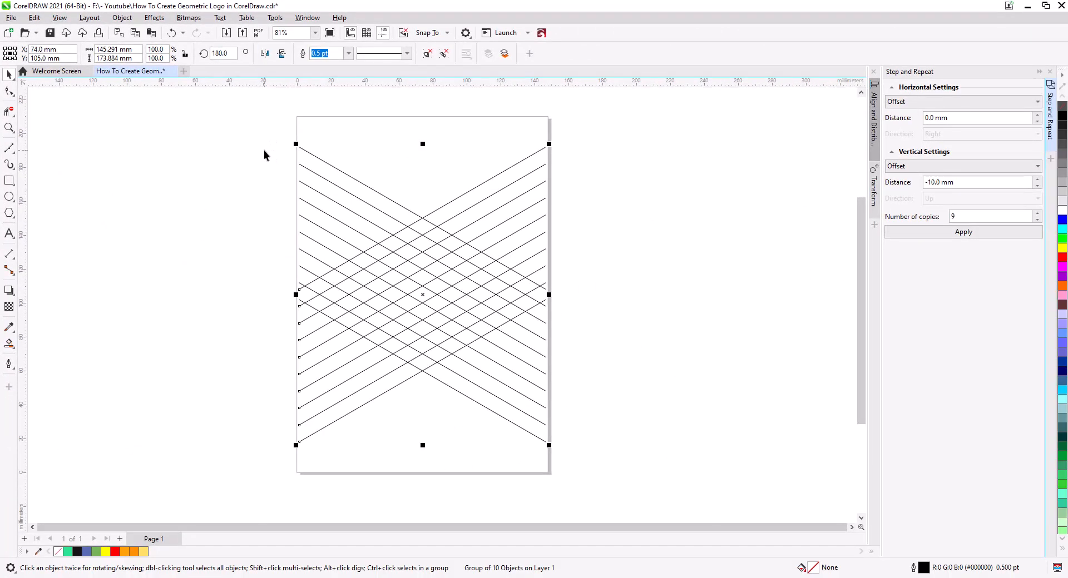
left_click(421, 458)
Draw a vertical line about 149 mm long, snap it to the left grid intersections, and copy it to the neighbouring intersections
left_click(10, 146)
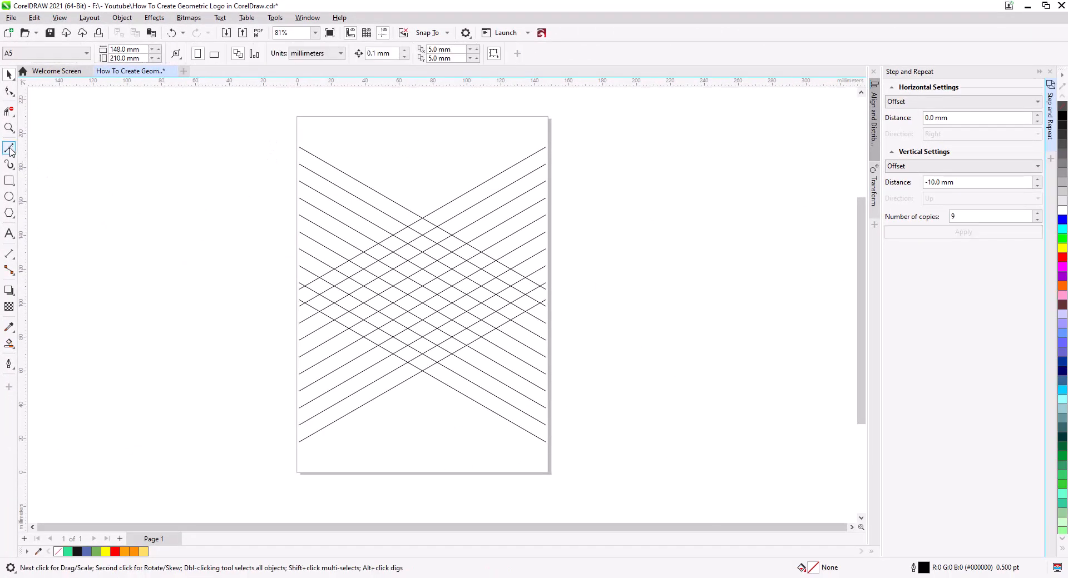
left_click(339, 188)
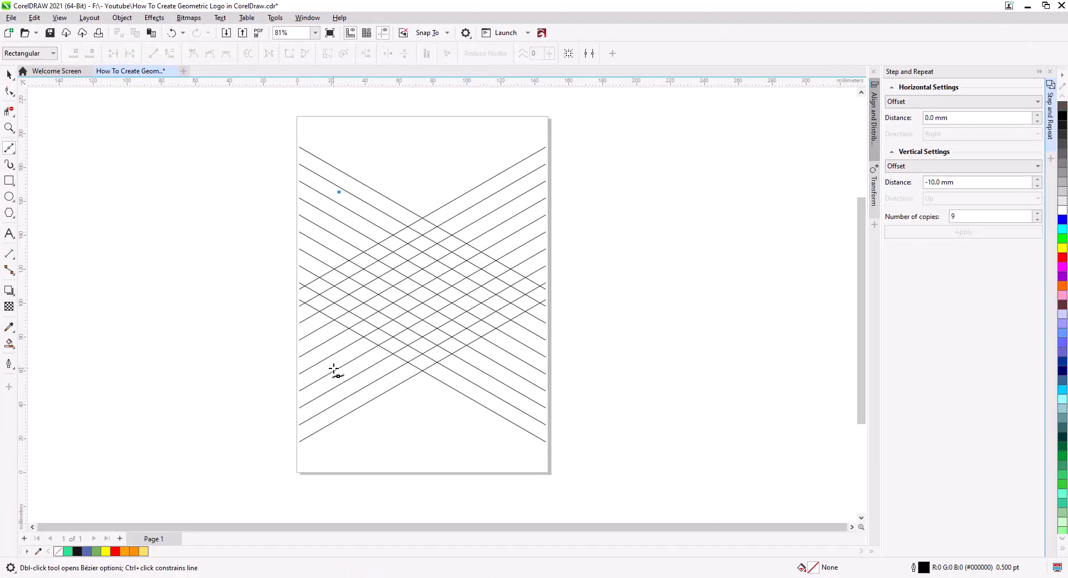
left_click(339, 449)
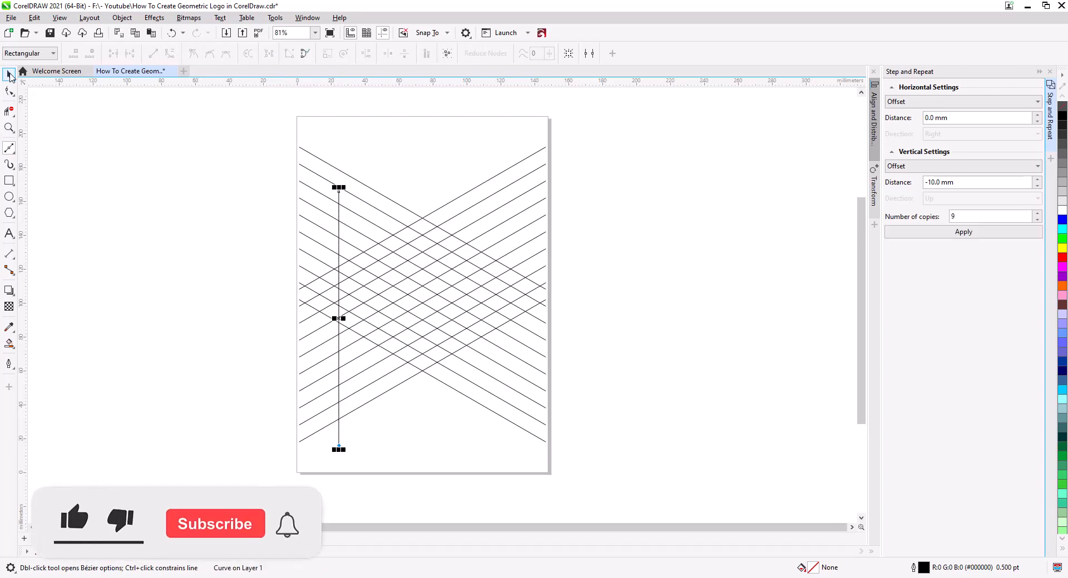
key("space")
scroll(326, 279, "up", 4)
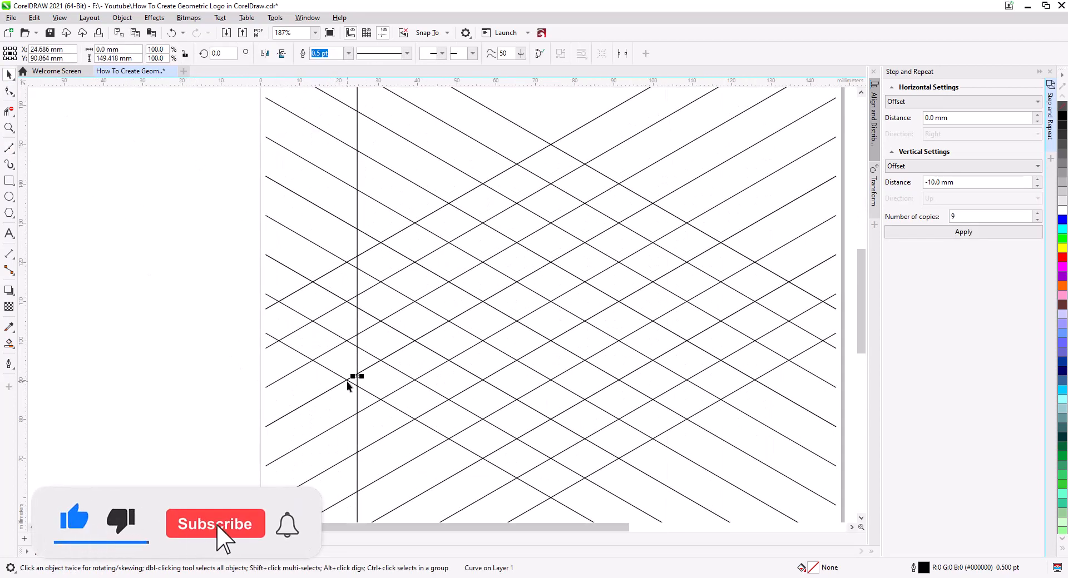
left_click_drag(357, 377, 349, 302)
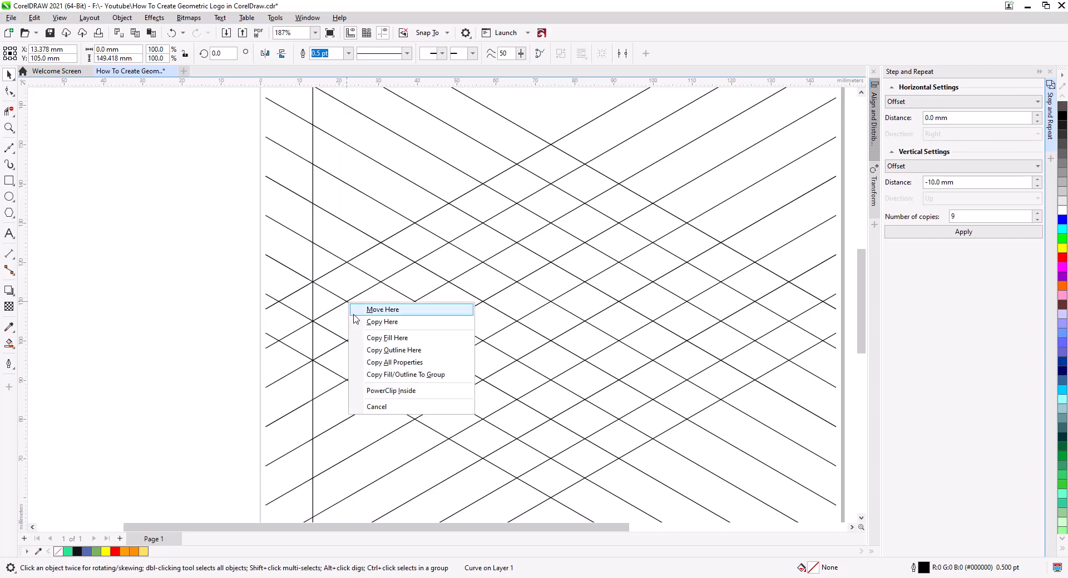
left_click(378, 322)
Copy the pair of vertical lines onto the next grid intersections and repeat the duplication until the whole grid width is covered
left_click(313, 306, "shift")
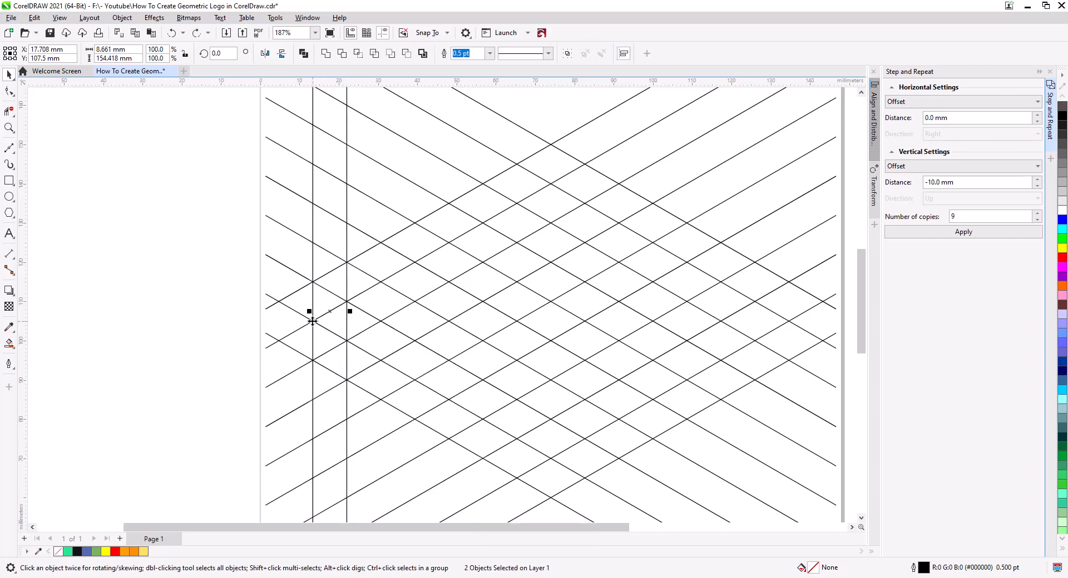
left_click_drag(313, 321, 378, 323)
left_click(396, 341)
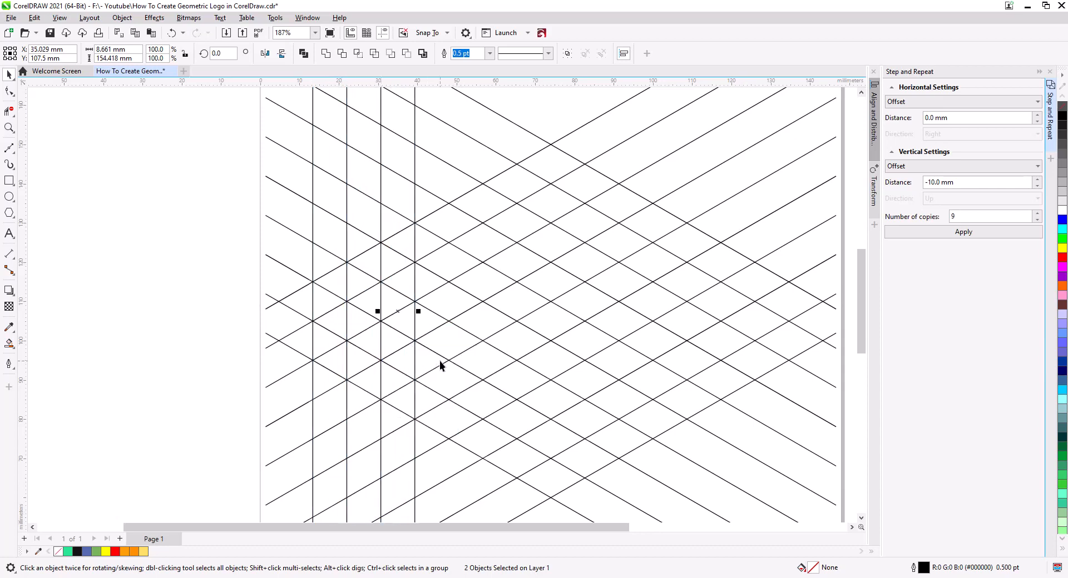
key("ctrl+d")
key("ctrl+d")
key("ctrl+d")
key("ctrl+d")
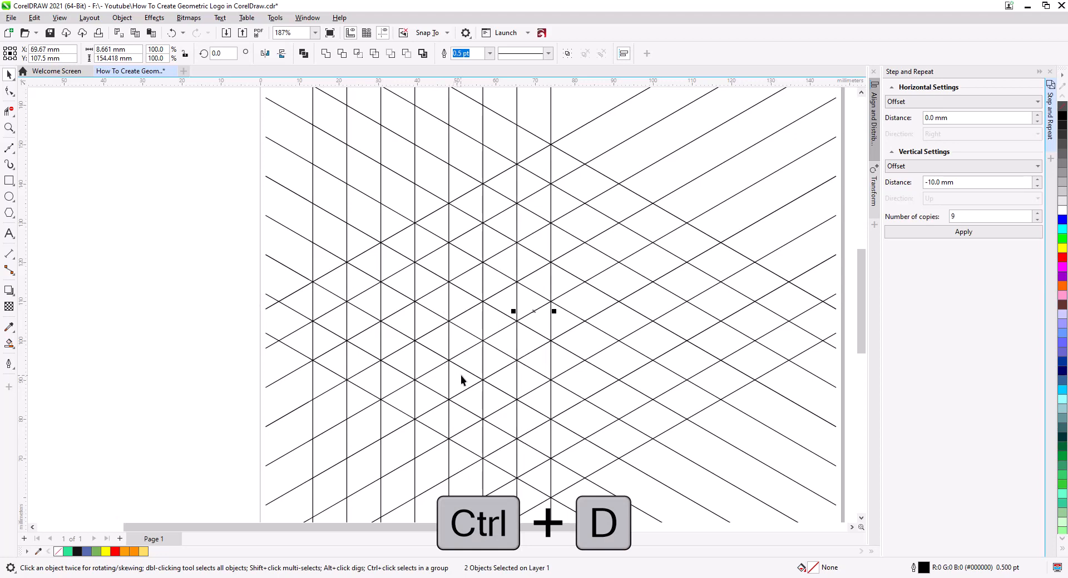
key("ctrl+d")
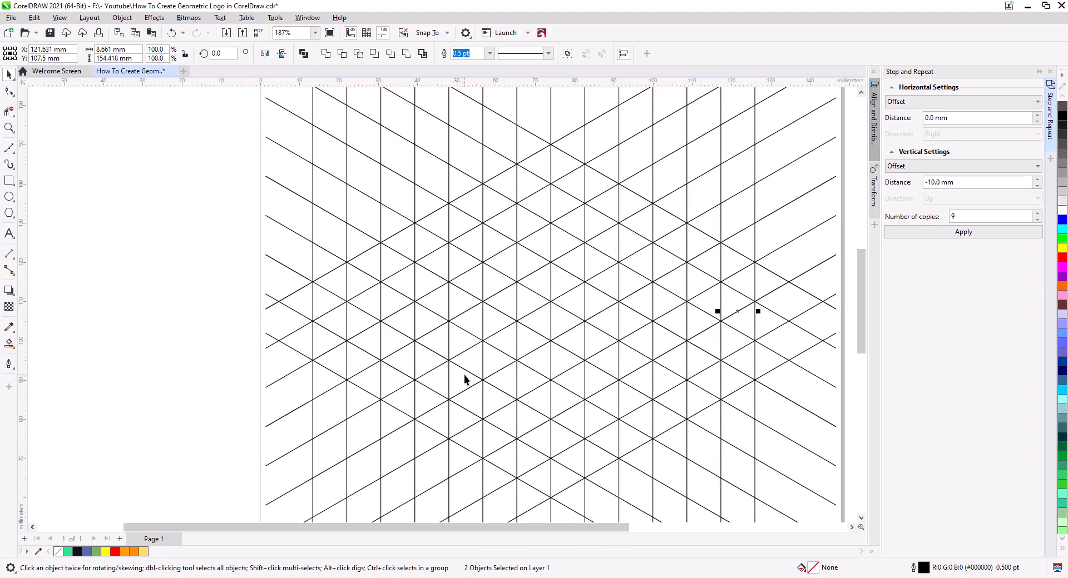
key("ctrl+d")
left_click(206, 293)
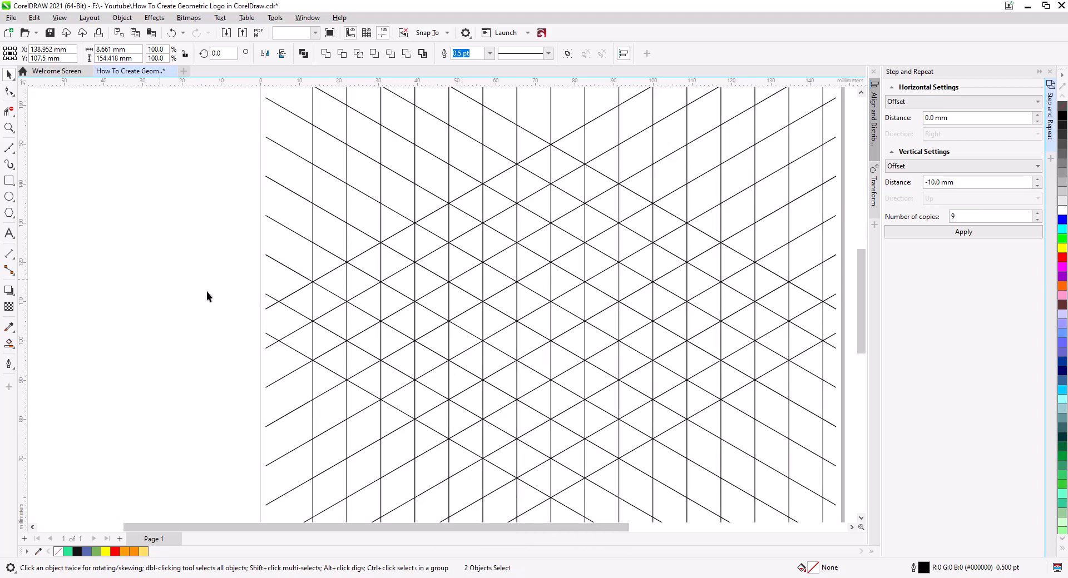
Remove the grid segments inside the M's outer left leg strip with Virtual Segment Delete
left_click_drag(391, 344, 299, 321)
scroll(349, 337, "down", 2)
left_click_drag(382, 345, 386, 363)
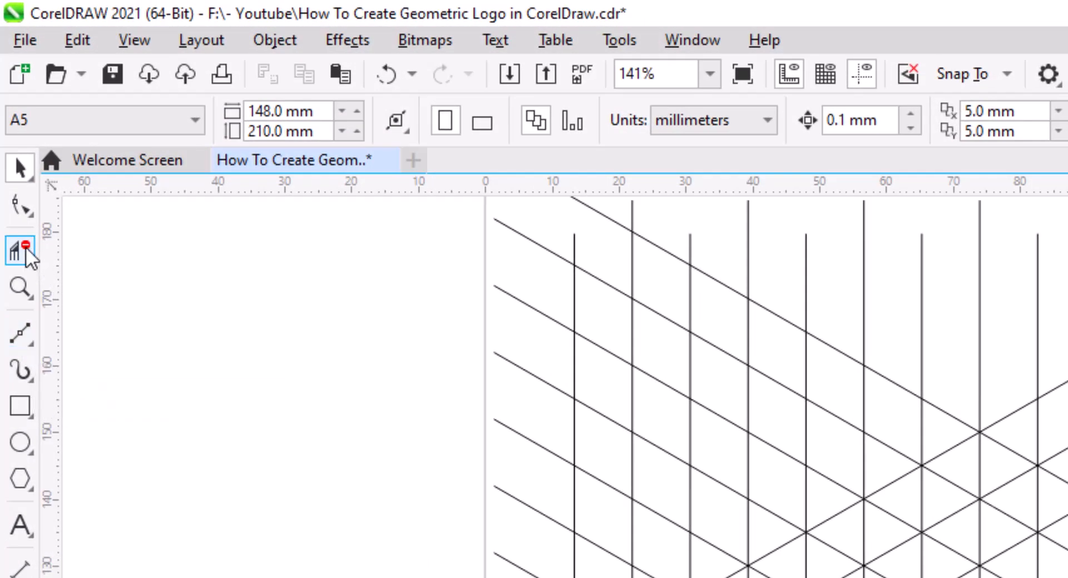
left_click(26, 247)
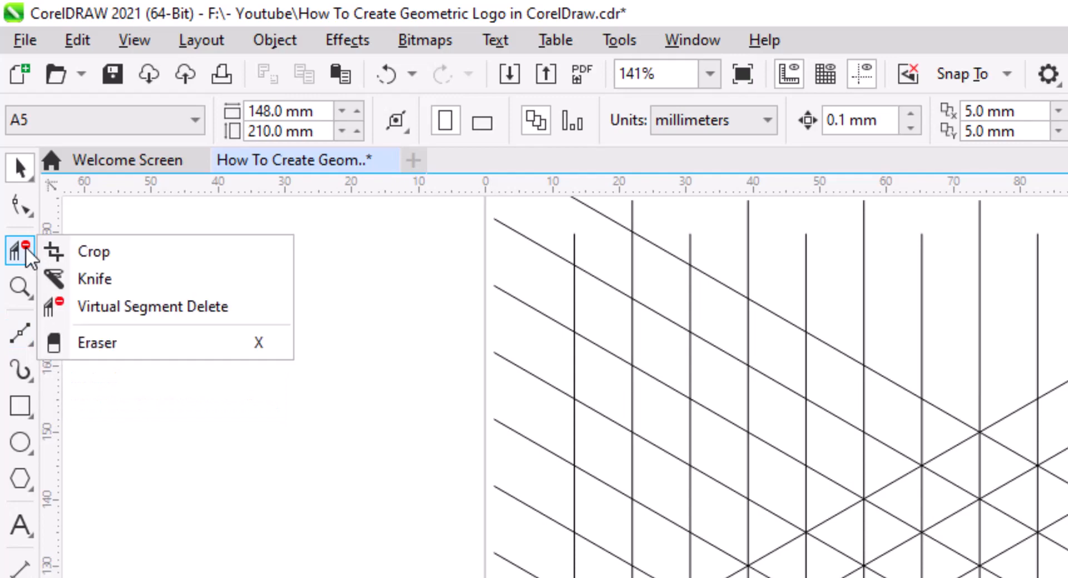
left_click(186, 305)
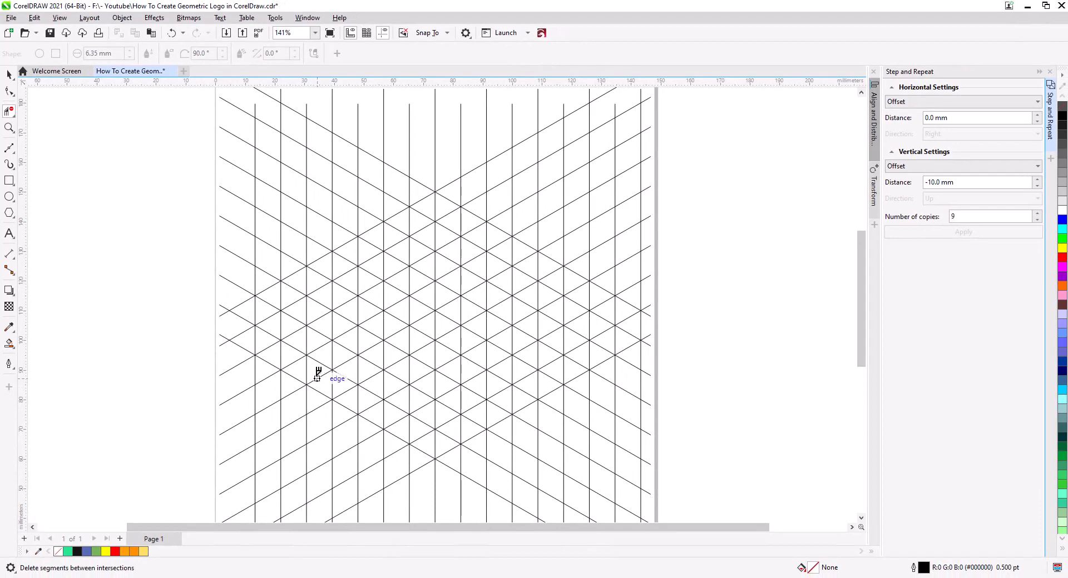
key("ctrl+z")
left_click_drag(320, 364, 322, 305)
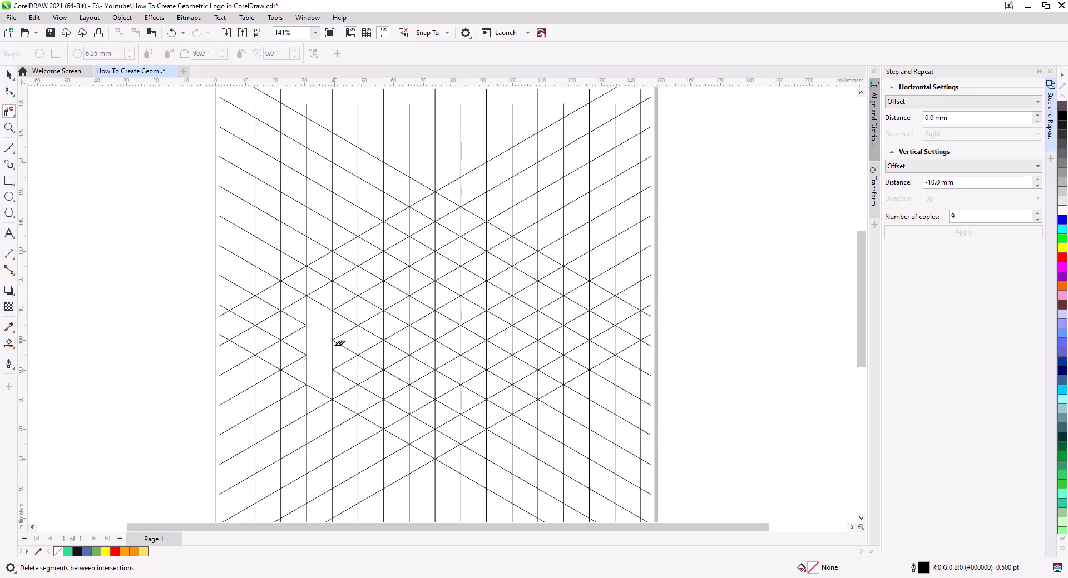
Delete the grid segments crossing the front face of the M's left diagonal arm, down to the centre
left_click(334, 292)
left_click(347, 300)
left_click(358, 306)
left_click(371, 316)
left_click(384, 322)
left_click(400, 335)
left_click(422, 333)
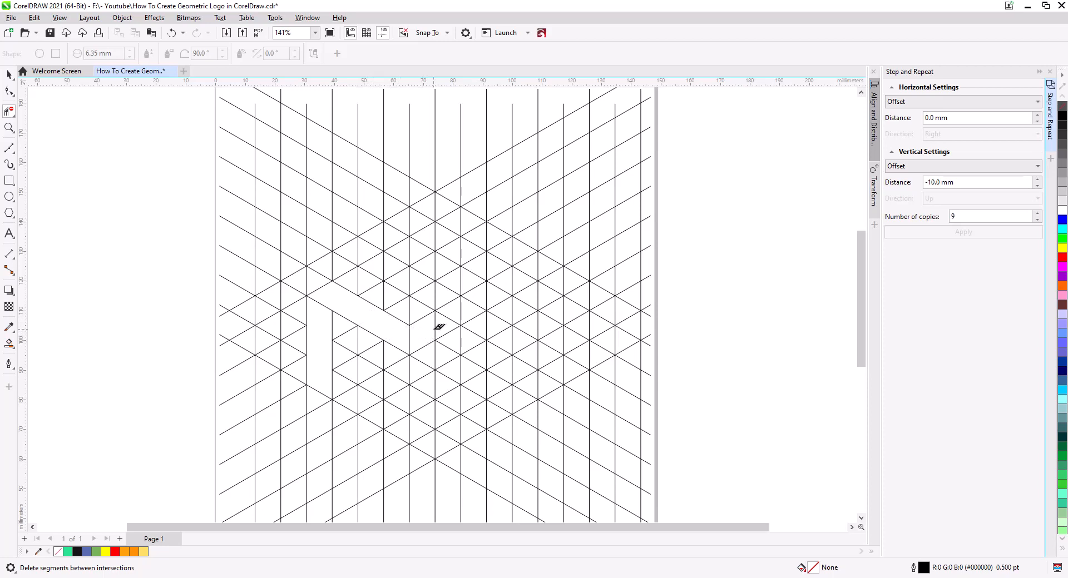
Delete the grid segments crossing the front face of the M's right diagonal arm, from the centre up to the right leg
left_click(442, 321)
left_click(451, 317)
left_click(471, 314)
left_click(487, 293)
Delete the grid segments inside the M's outer right leg strip
left_click(500, 322)
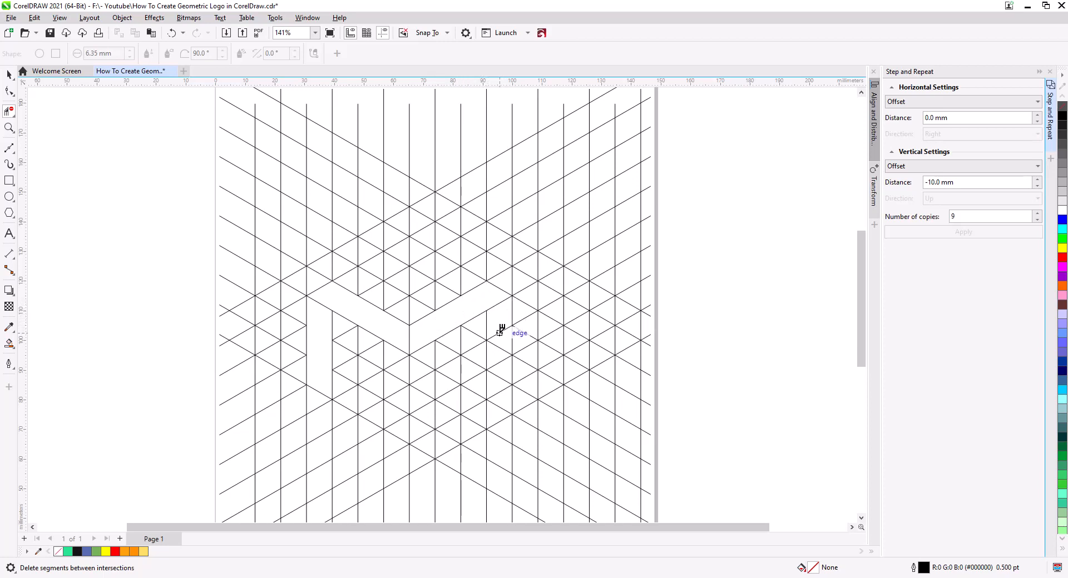
left_click(500, 333)
left_click(500, 352)
left_click(502, 368)
left_click(502, 375)
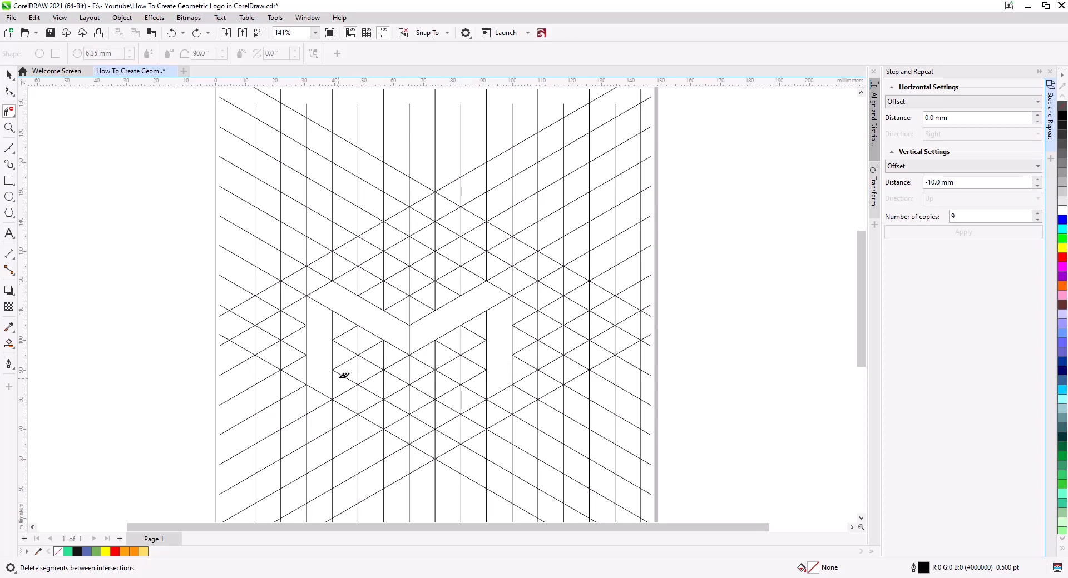
Delete the grid segments in the inner side strips of both M legs and the leftover segments at the upper front corners
left_click(344, 359)
left_click_drag(343, 341, 345, 330)
left_click_drag(486, 377, 481, 332)
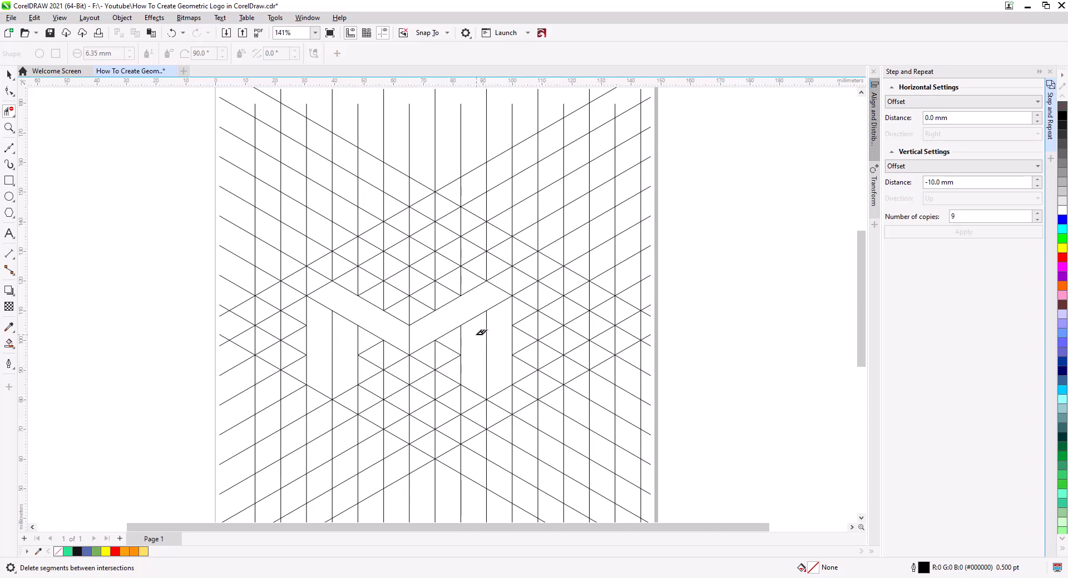
left_click(326, 303)
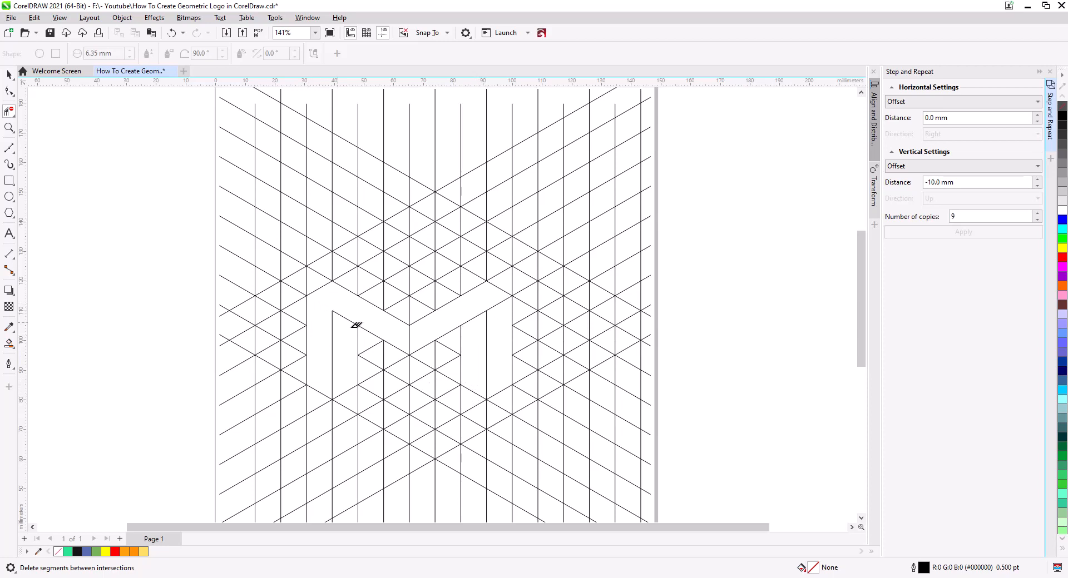
left_click(498, 304)
Delete the grid segments crossing the top face above the M's right diagonal arm
left_click(501, 288)
left_click(487, 268)
left_click(461, 281)
left_click(436, 298)
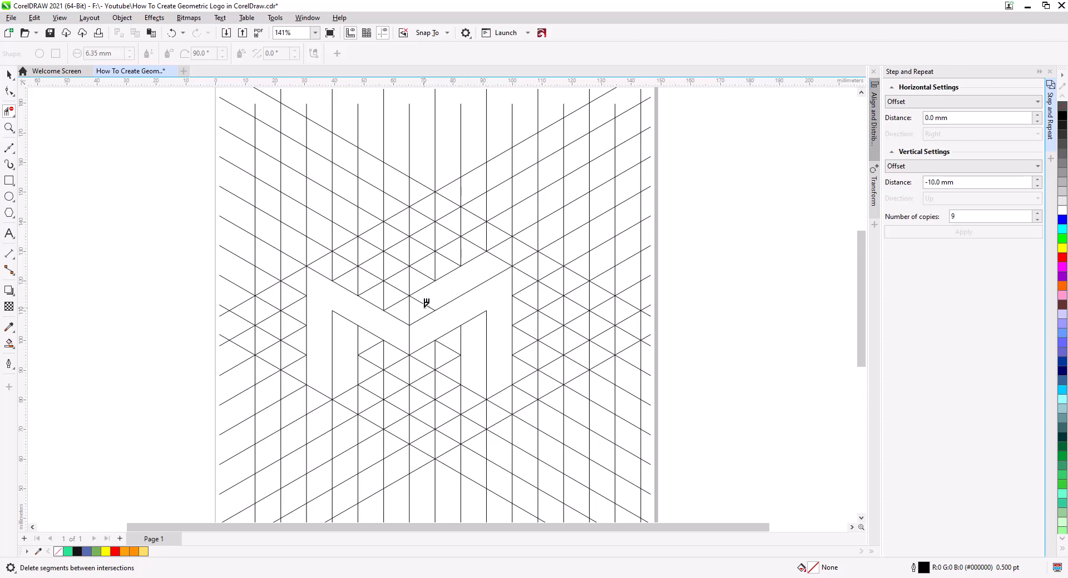
Delete the grid segments crossing the top face above the M's left diagonal arm
left_click(396, 303)
left_click(383, 297)
left_click(368, 289)
left_click(357, 283)
left_click(343, 271)
left_click(335, 269)
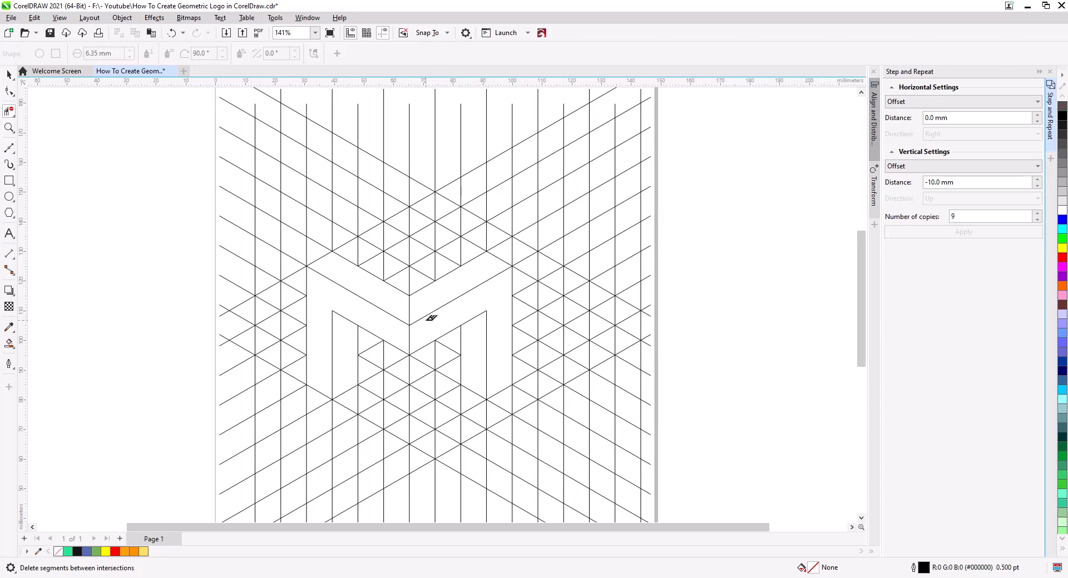
Delete the extra grid segments directly above and below the M's central V
scroll(415, 305, "up", 2)
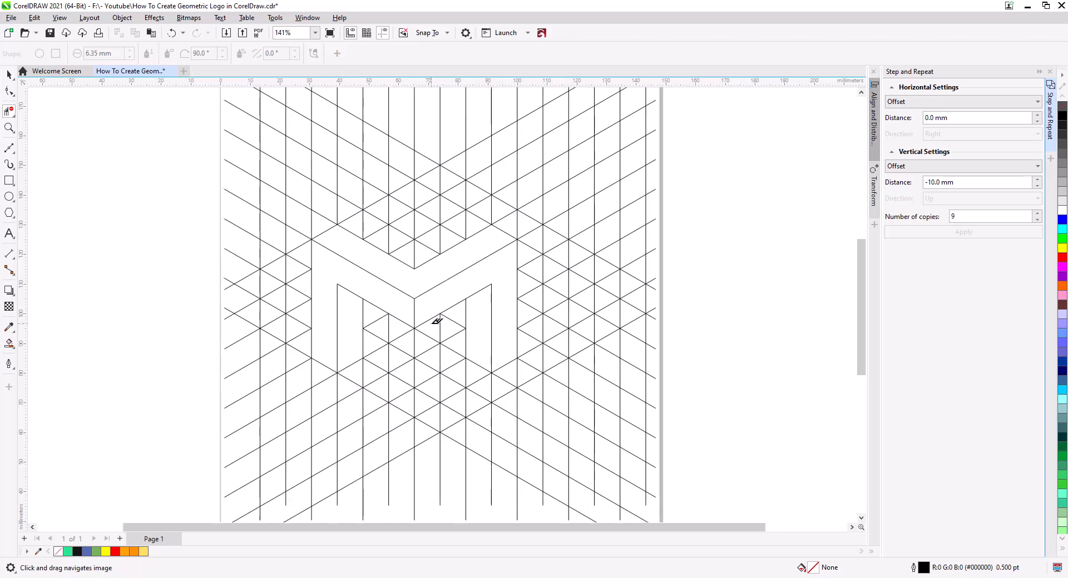
scroll(426, 300, "up", 1)
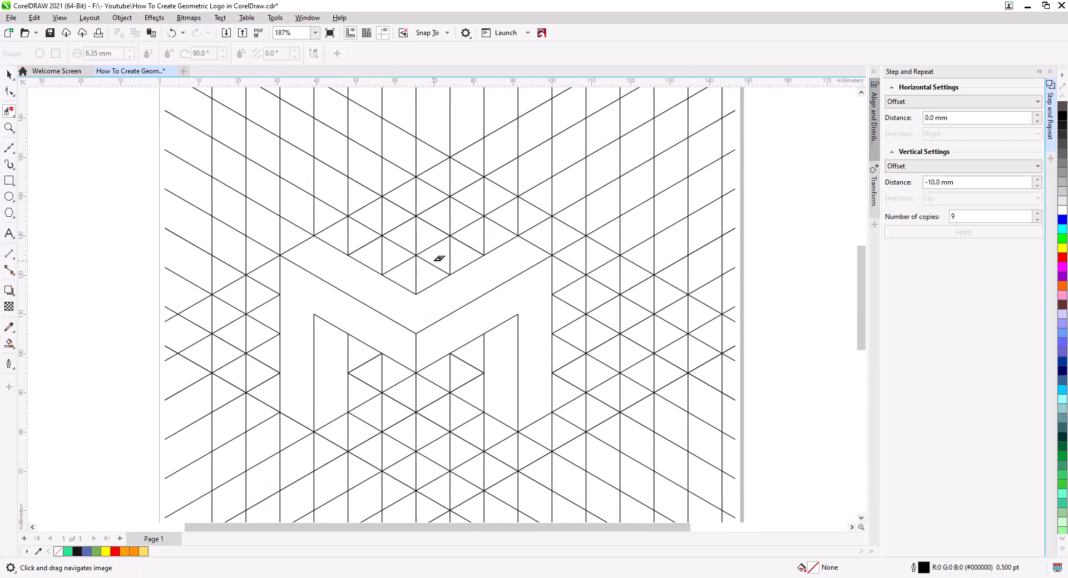
left_click(432, 264)
left_click(401, 264)
left_click(418, 234)
scroll(458, 335, "down", 1)
scroll(458, 336, "down", 3)
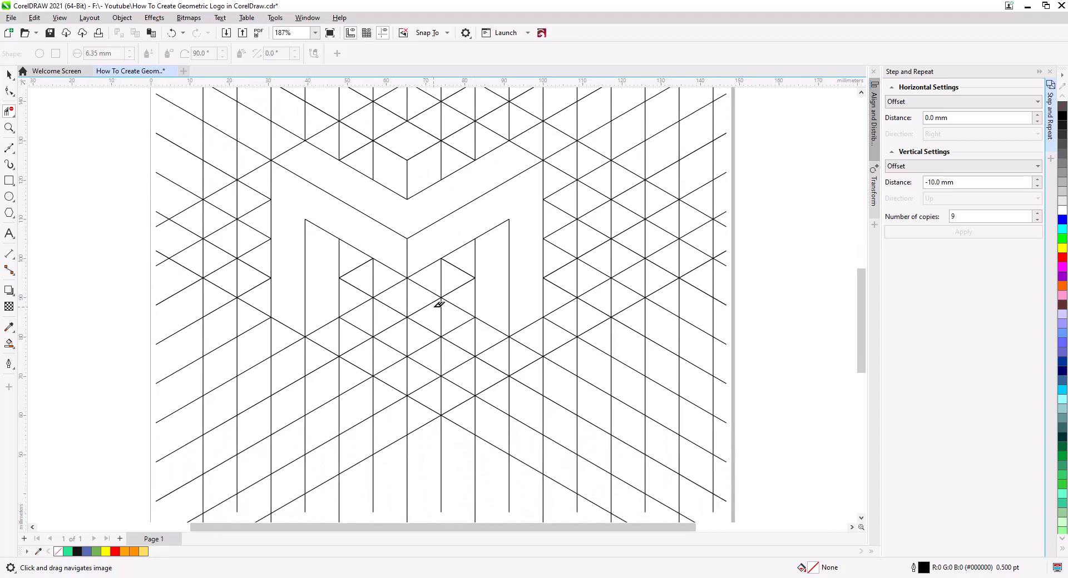
left_click(390, 326)
left_click(408, 301)
Fill the M's front faces, top face and inner leg sides with green using Smart Fill
left_click(11, 347)
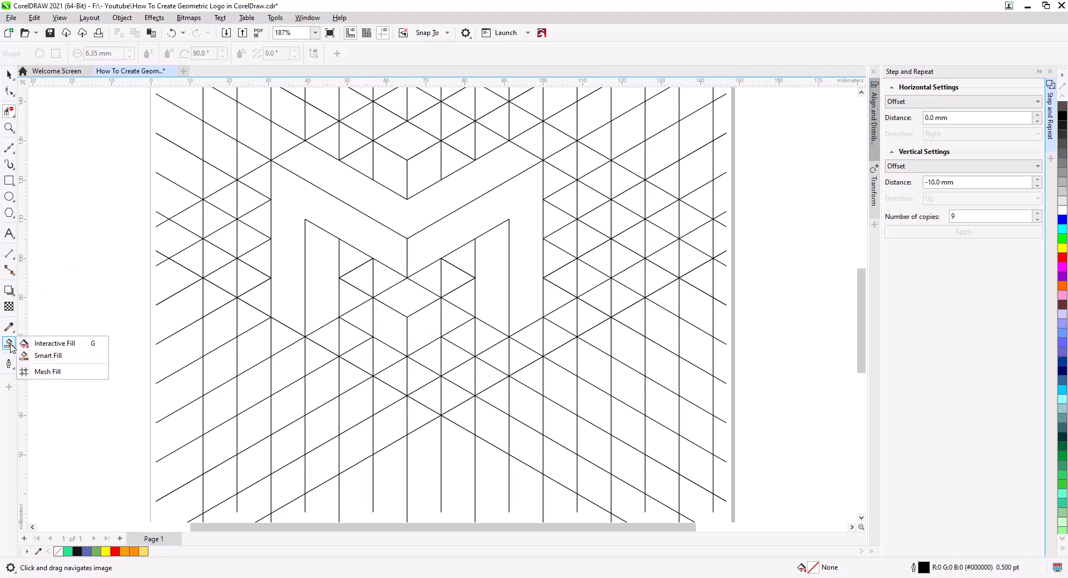
left_click(56, 357)
left_click(292, 296)
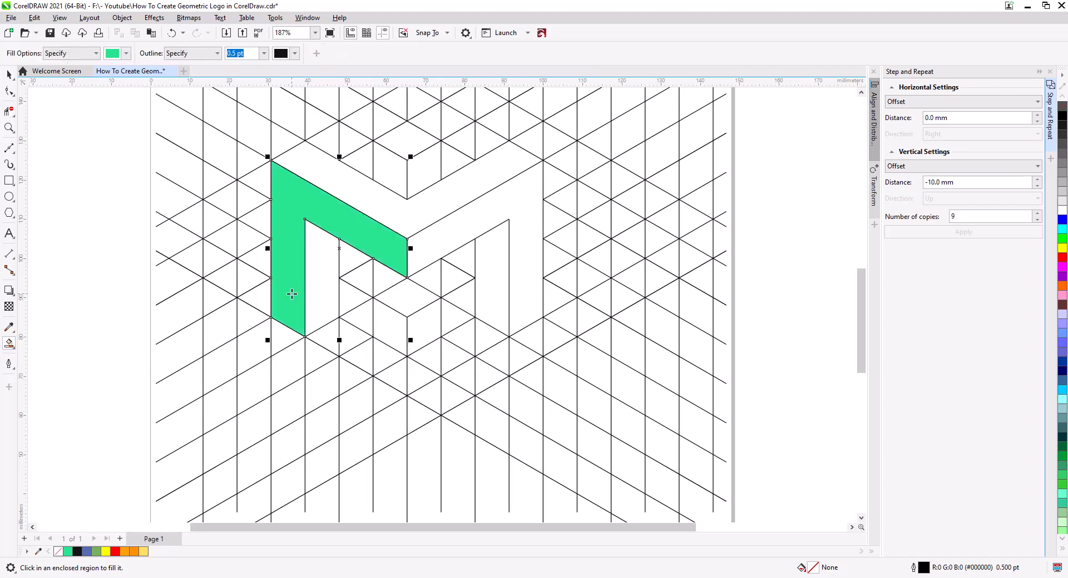
left_click(430, 247)
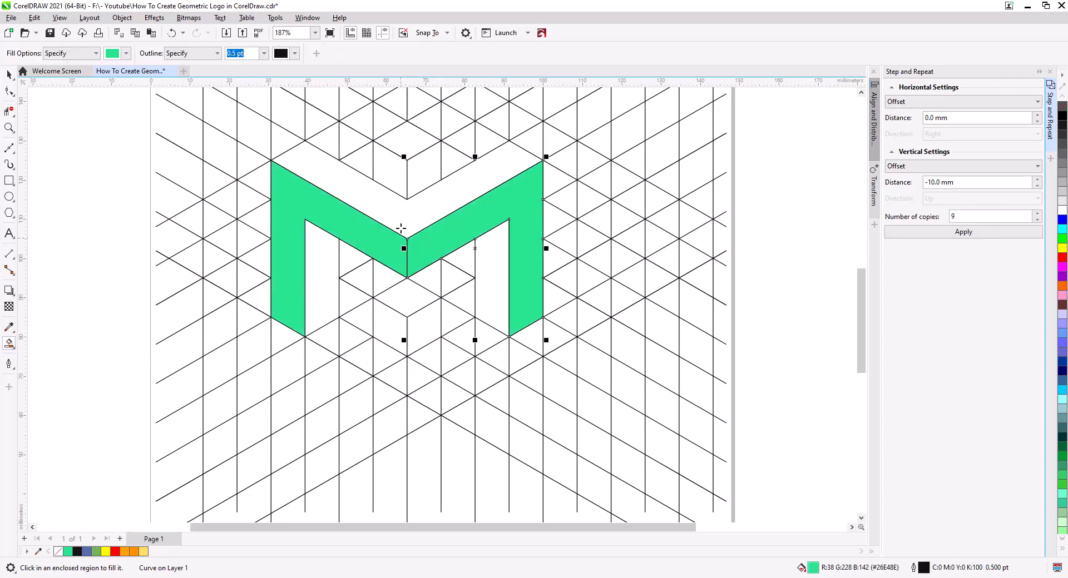
left_click(402, 219)
left_click(326, 283)
left_click(491, 289)
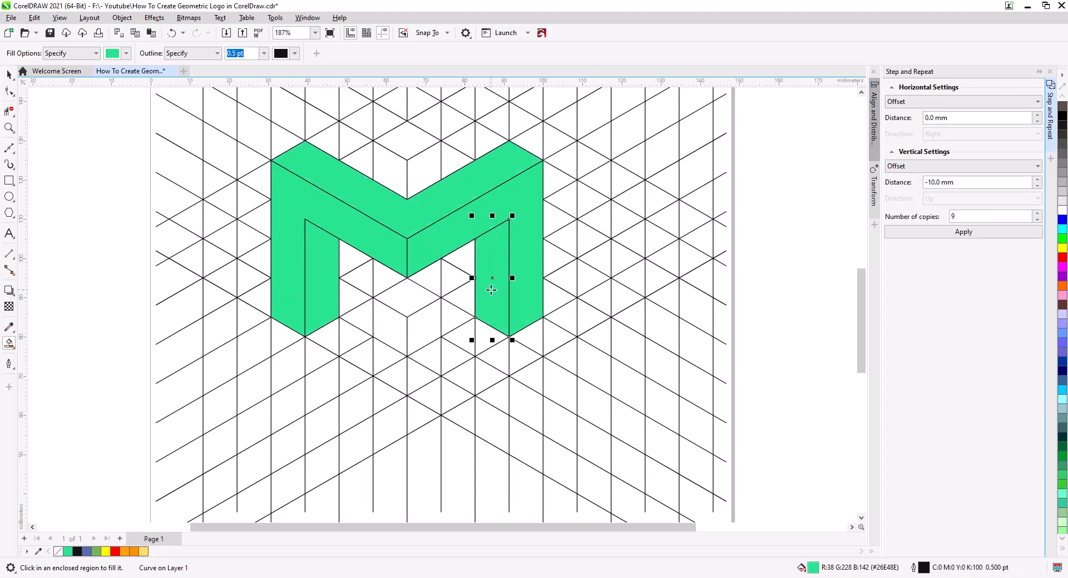
Fill the three faces of the cubes below and above the M's central V with green using Smart Fill
left_click(432, 322)
left_click(392, 332)
left_click(404, 309)
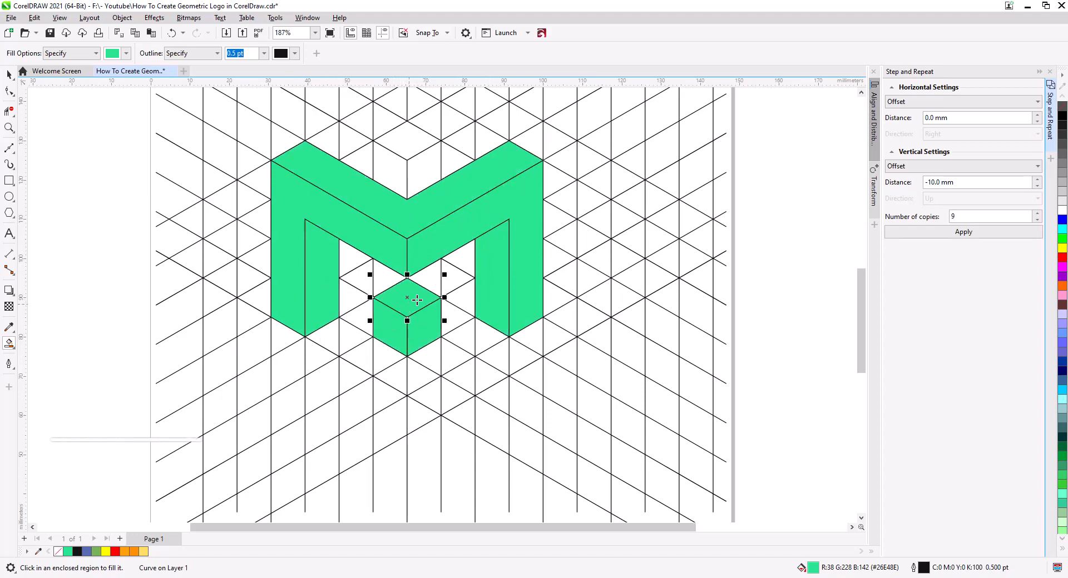
left_click_drag(427, 292, 424, 367)
left_click(423, 247)
left_click(385, 245)
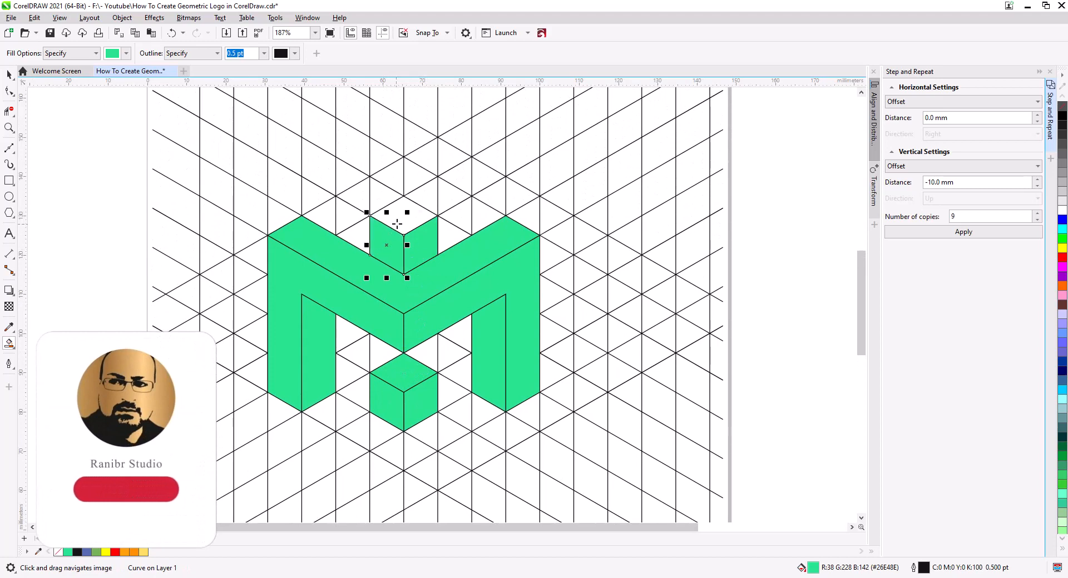
left_click(404, 215)
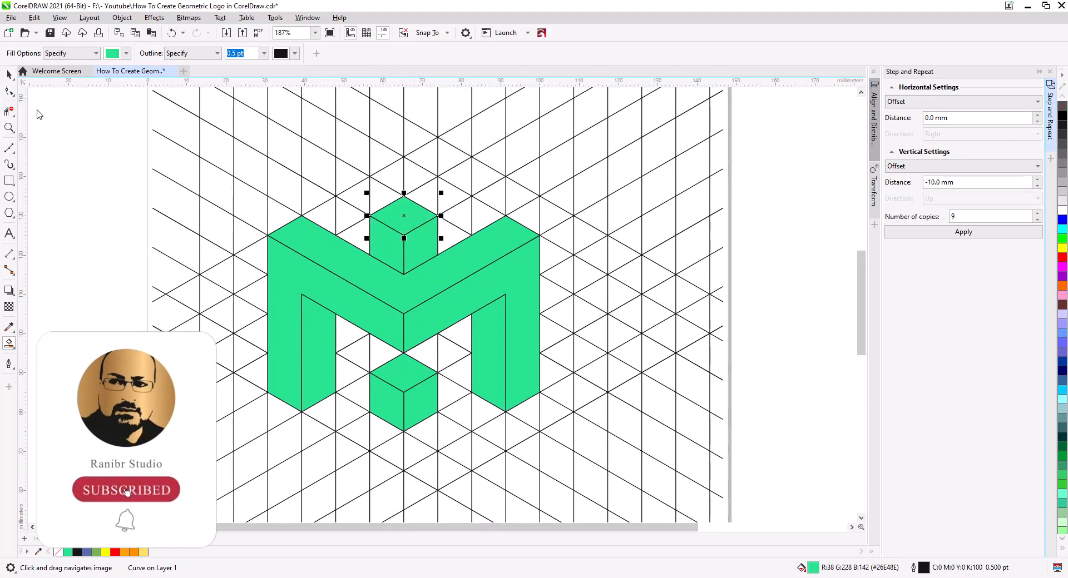
Move all the green M and cube faces together off the grid to the empty area right of the page, about 149 mm away
left_click(8, 74)
left_click(429, 246, "shift")
left_click(385, 247, "shift")
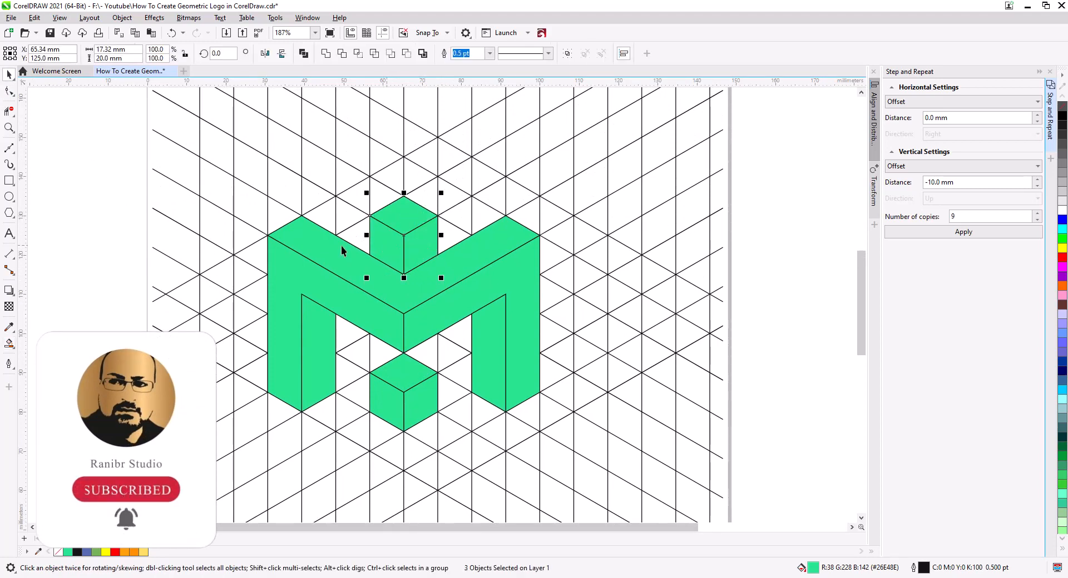
left_click(329, 281, "shift")
left_click(325, 294, "shift")
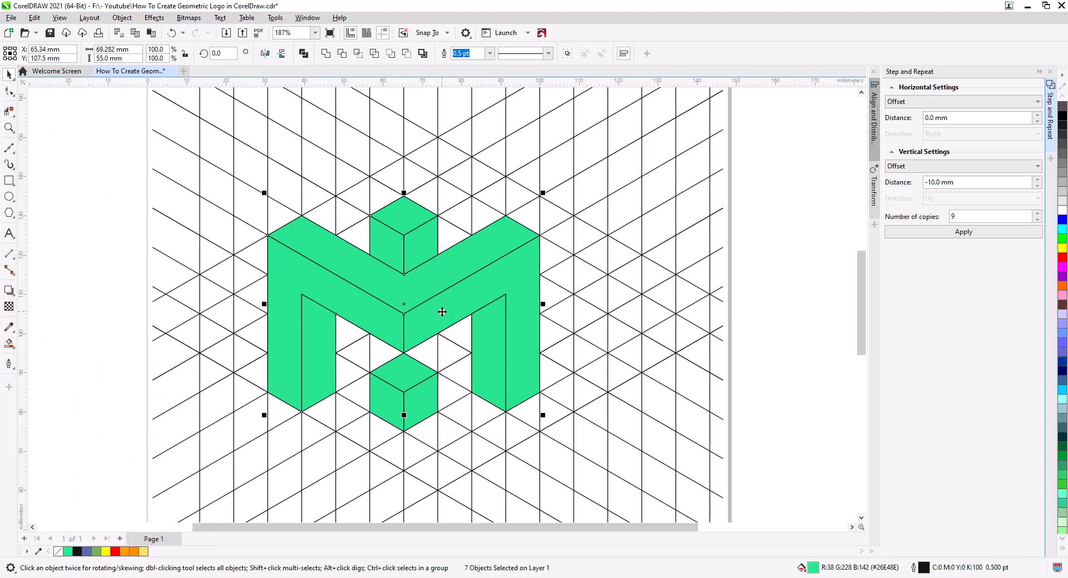
left_click(411, 375, "shift")
left_click(422, 403, "shift")
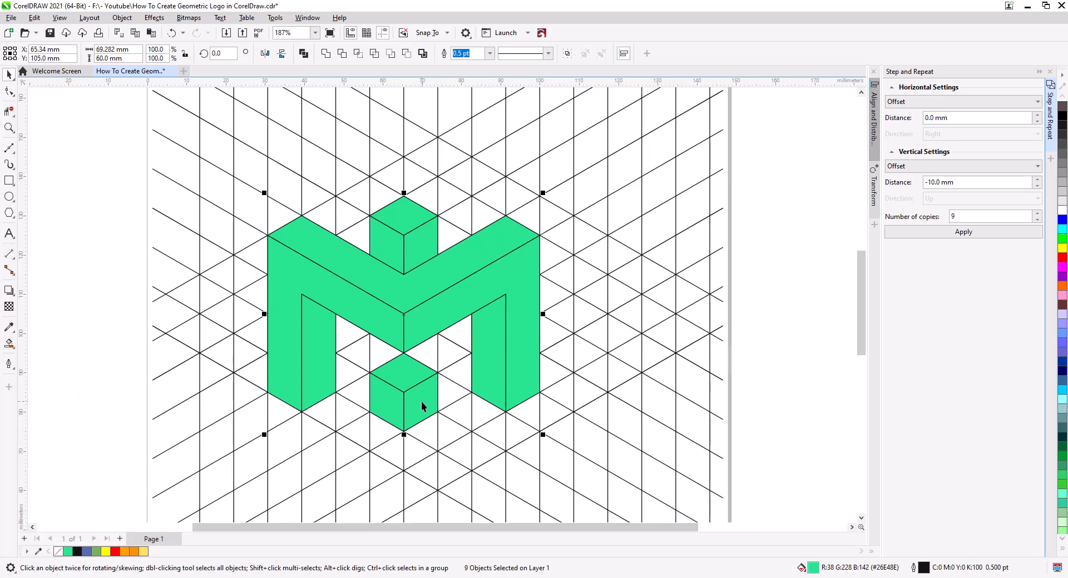
left_click(383, 404, "shift")
left_click_drag(300, 290, 781, 305)
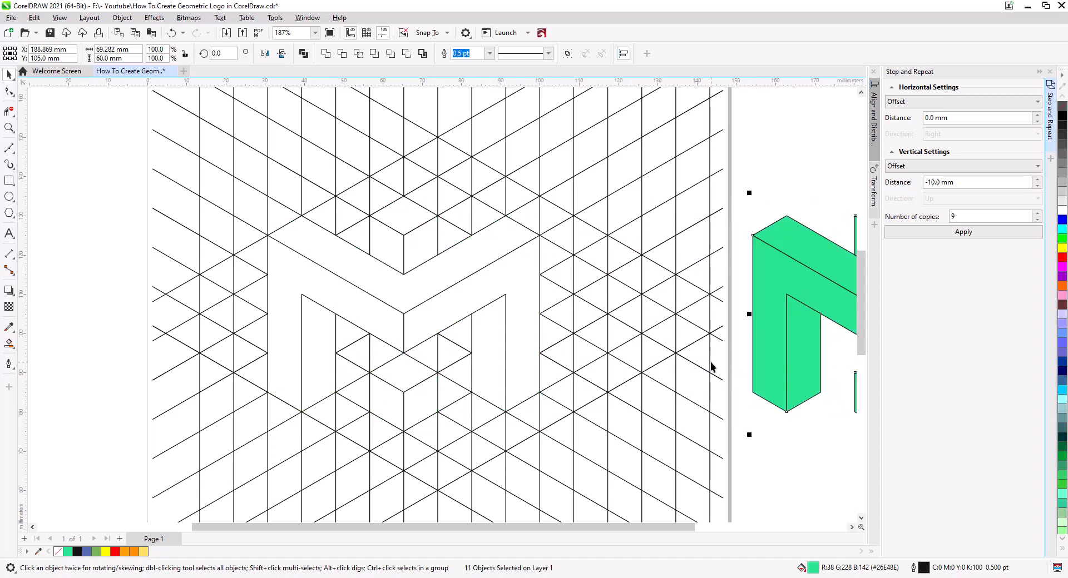
key("h")
left_click_drag(710, 367, 229, 344)
left_click_drag(360, 293, 464, 295)
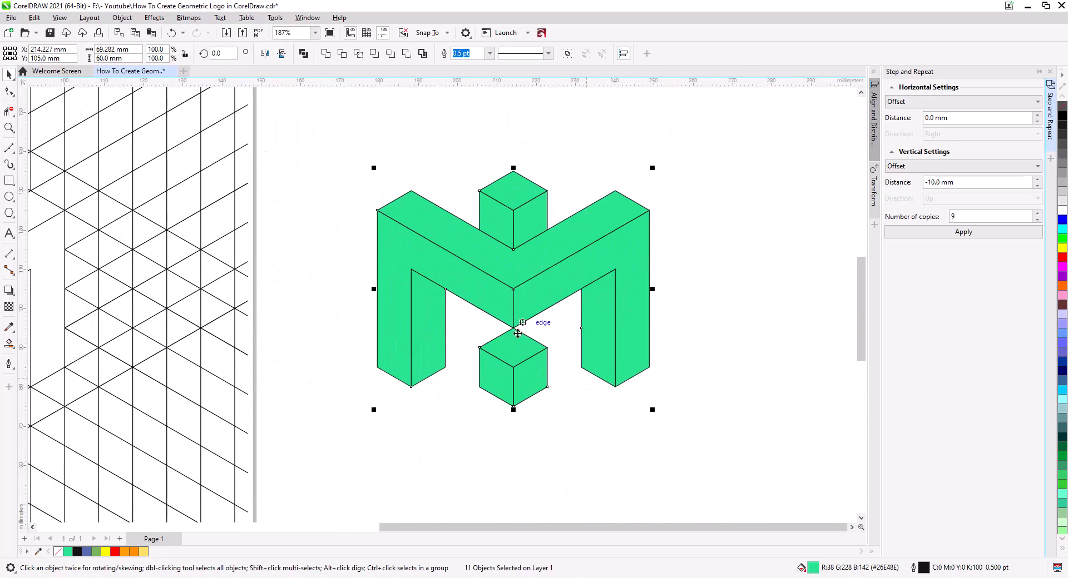
left_click(569, 415)
left_click_drag(582, 403, 554, 393)
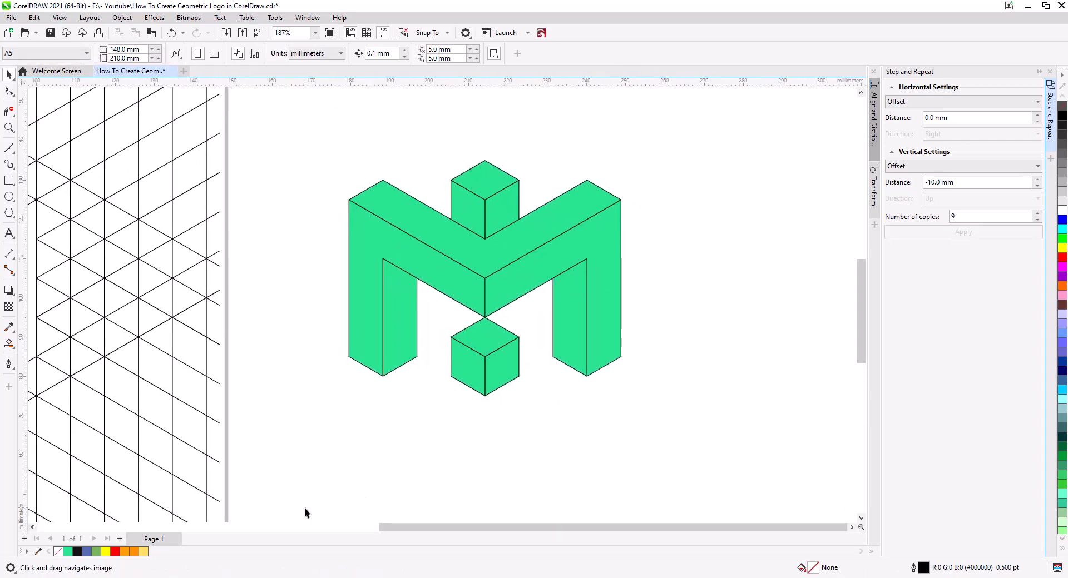
Recolour the top faces of the M and both cubes light yellow
left_click_drag(144, 551, 474, 264)
left_click_drag(143, 553, 488, 182)
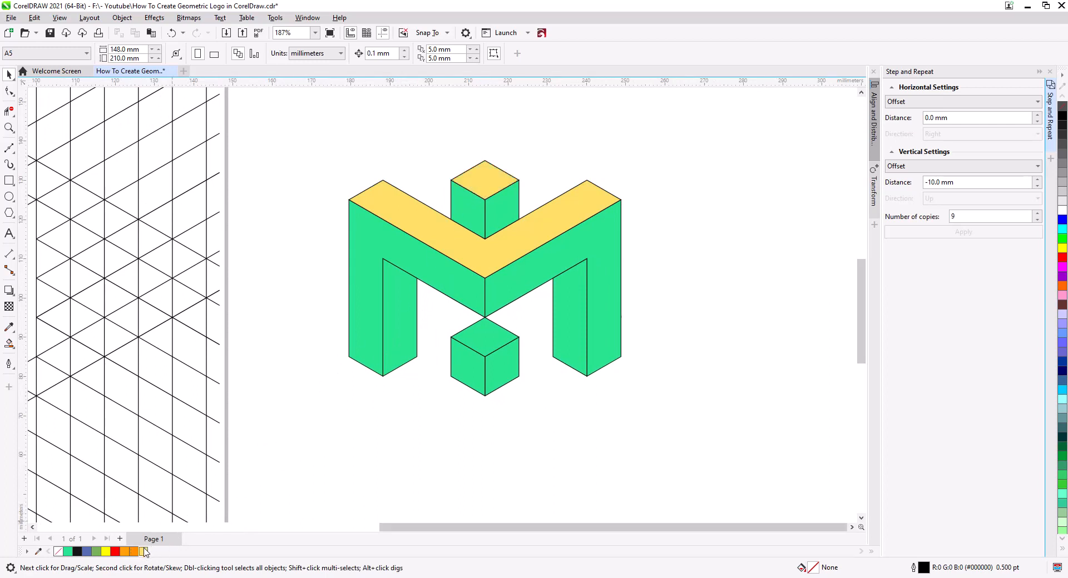
left_click_drag(147, 554, 489, 352)
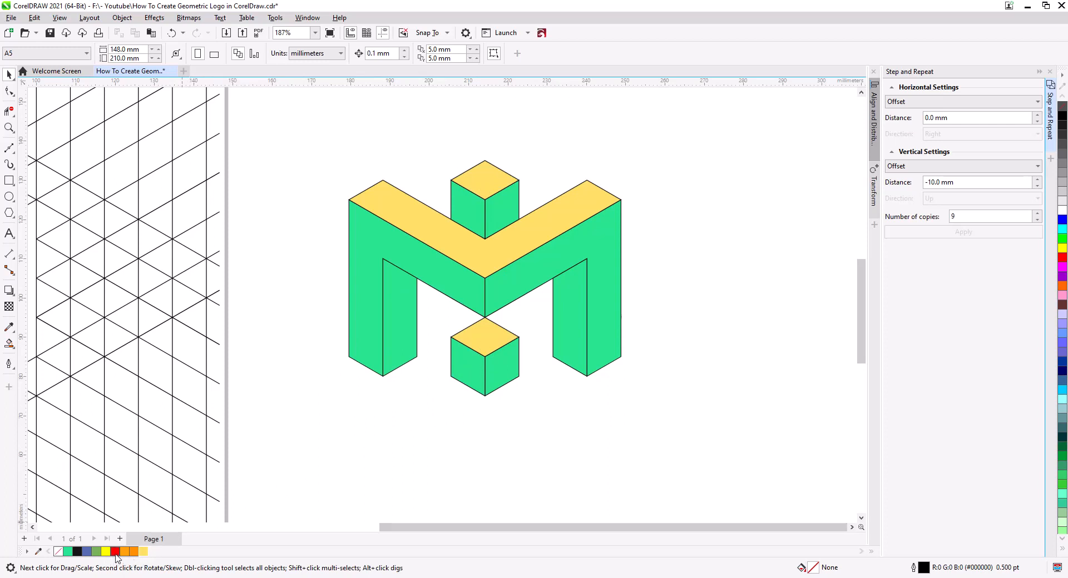
Recolour the right-facing sides of the M and both cubes red
left_click_drag(116, 555, 397, 348)
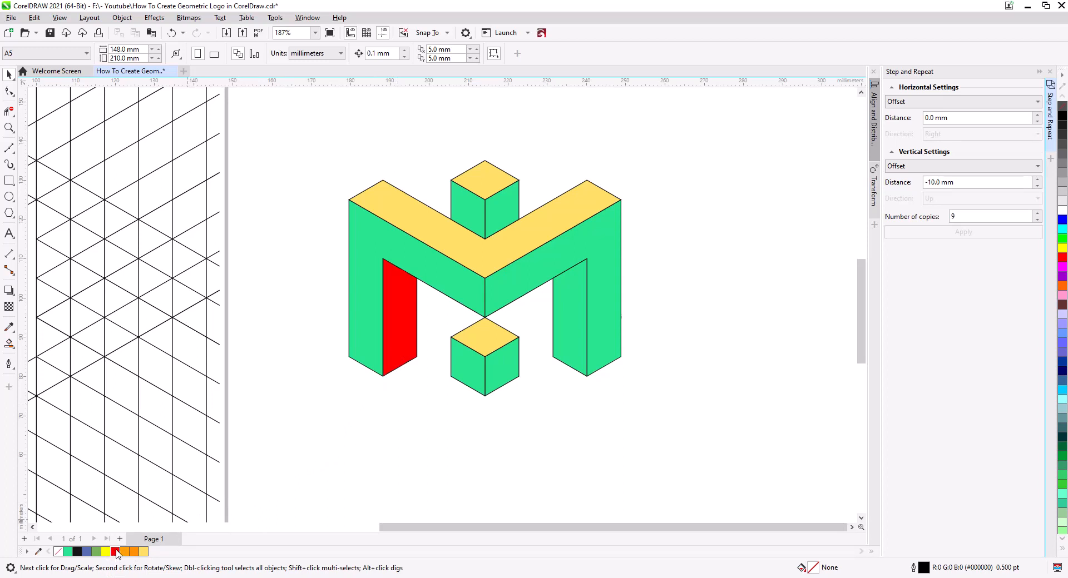
left_click_drag(116, 553, 502, 217)
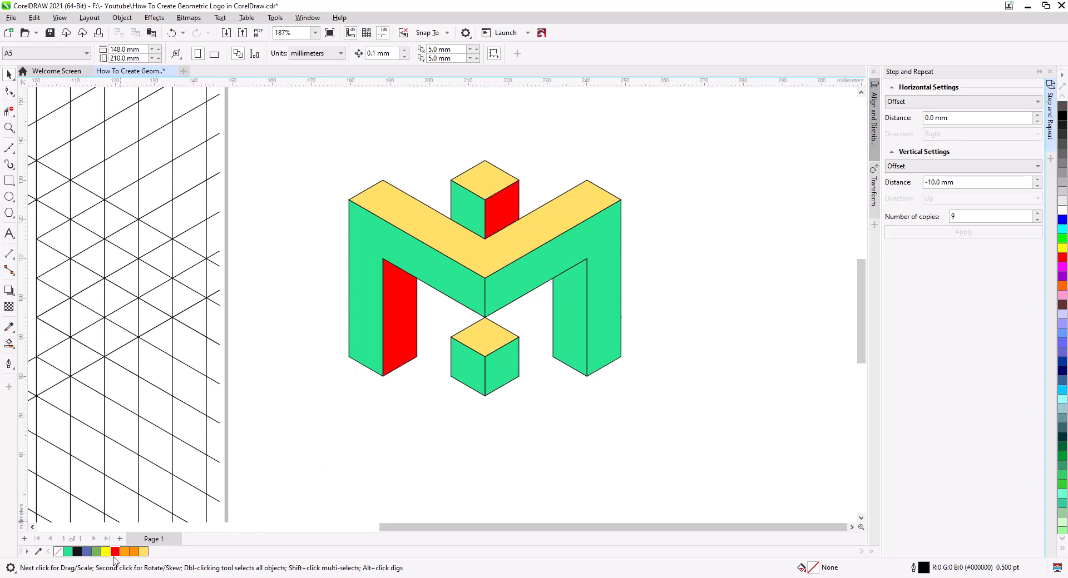
left_click_drag(114, 555, 499, 375)
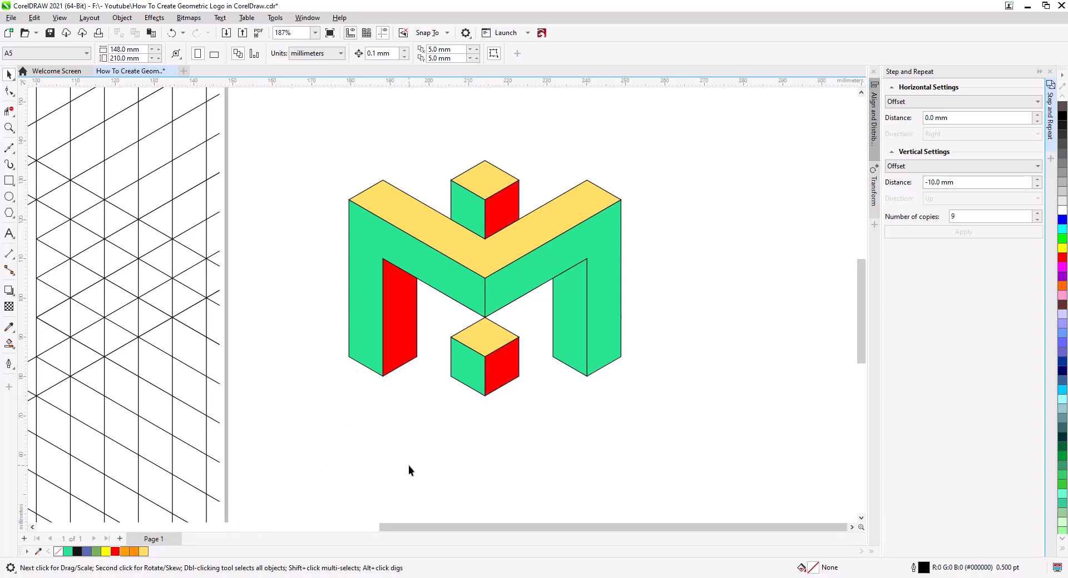
left_click_drag(115, 554, 604, 348)
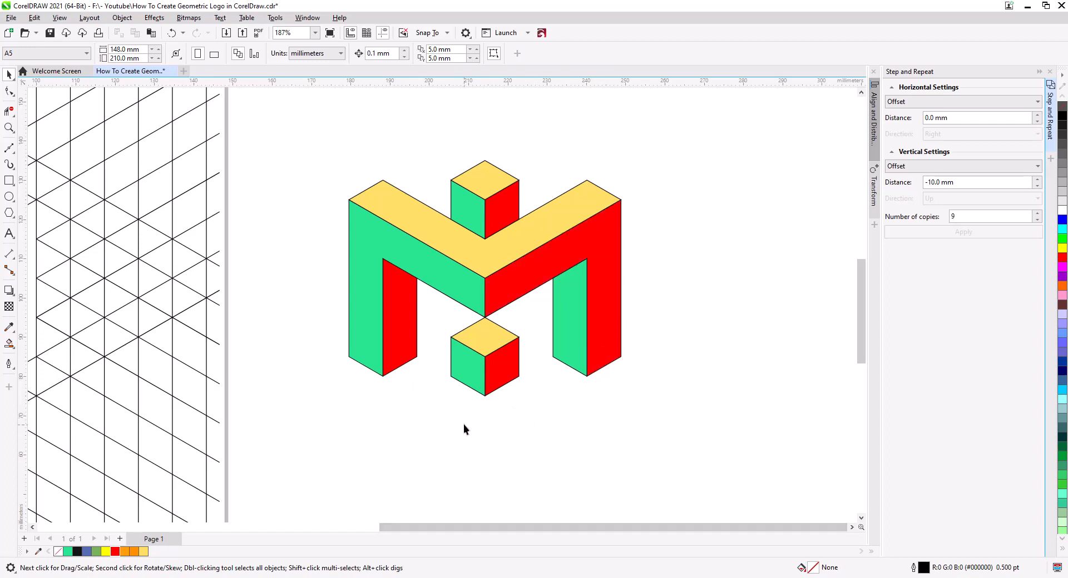
Recolour the left-facing sides of the M and both cubes orange
left_click_drag(133, 551, 574, 331)
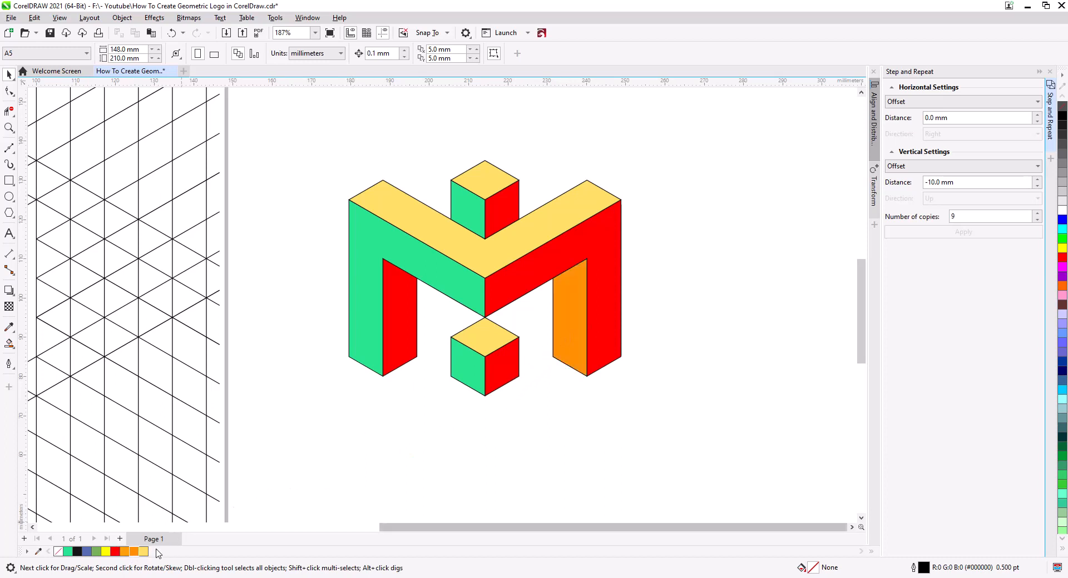
left_click_drag(134, 551, 459, 384)
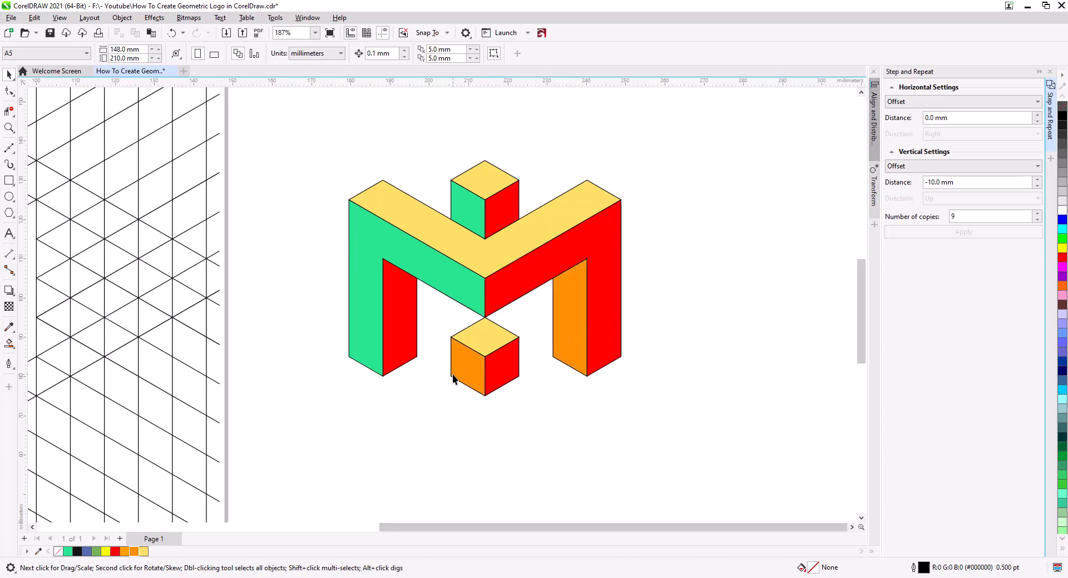
left_click_drag(133, 551, 480, 207)
scroll(502, 334, "down", 1)
left_click_drag(510, 349, 510, 334)
scroll(497, 326, "up", 1)
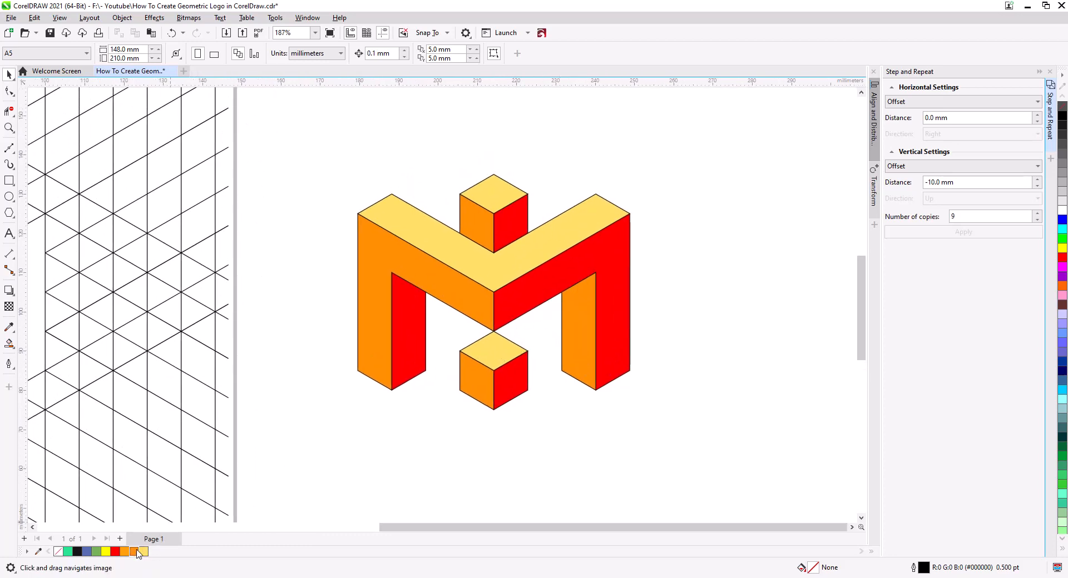
Change the right-facing sides of the M and both cubes from red to orange, matching the orange of the other faces
left_click_drag(144, 553, 616, 330)
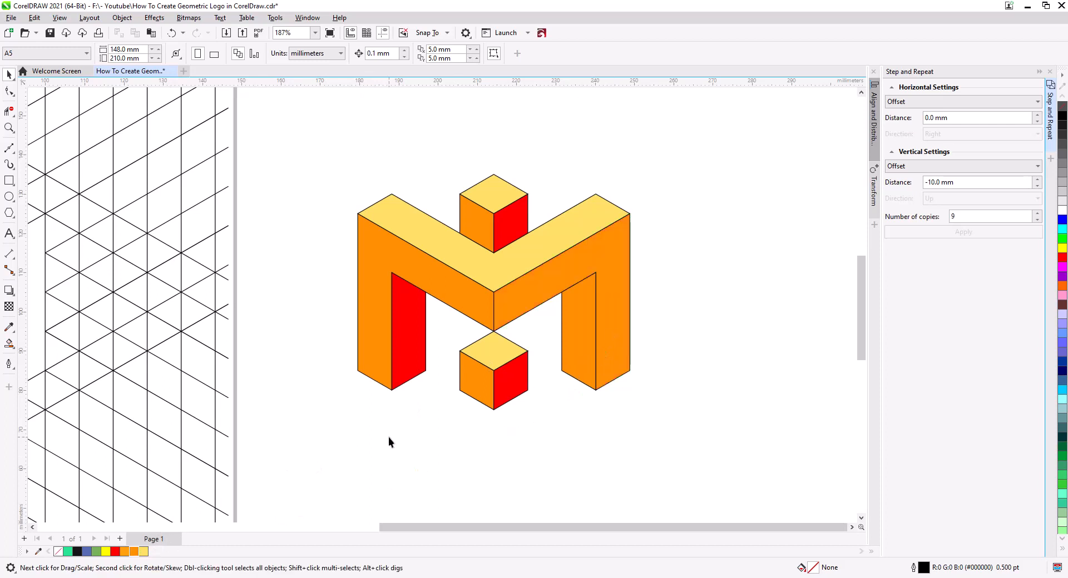
left_click_drag(133, 552, 415, 345)
left_click_drag(134, 551, 500, 399)
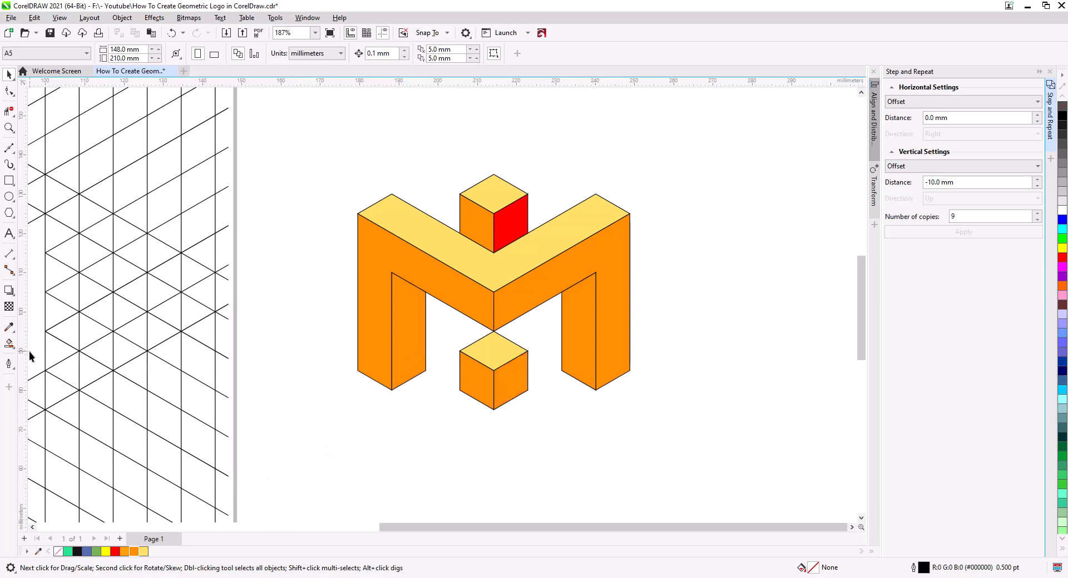
left_click(9, 327)
left_click(505, 369)
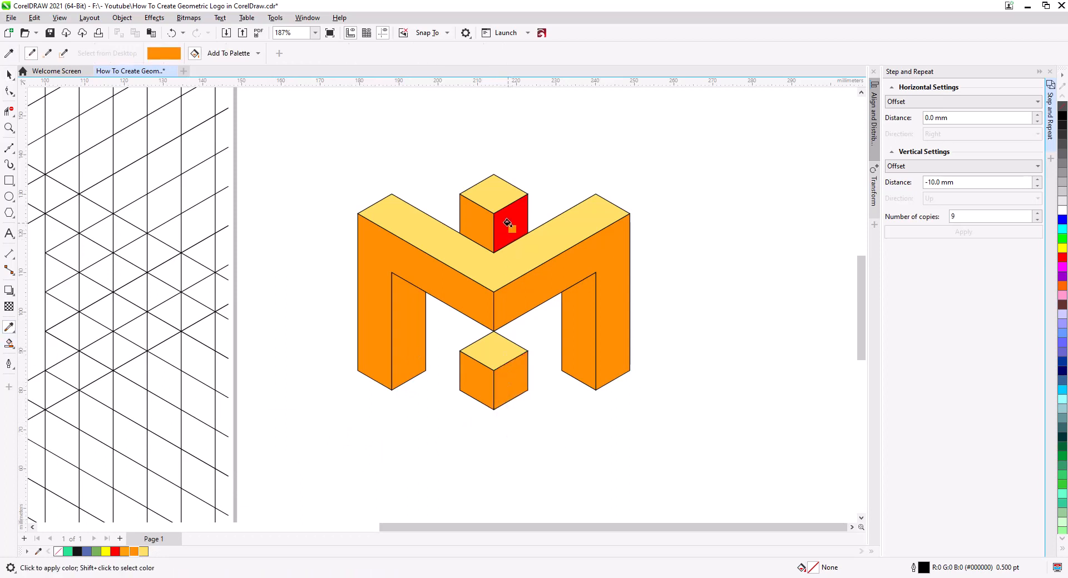
left_click(509, 229)
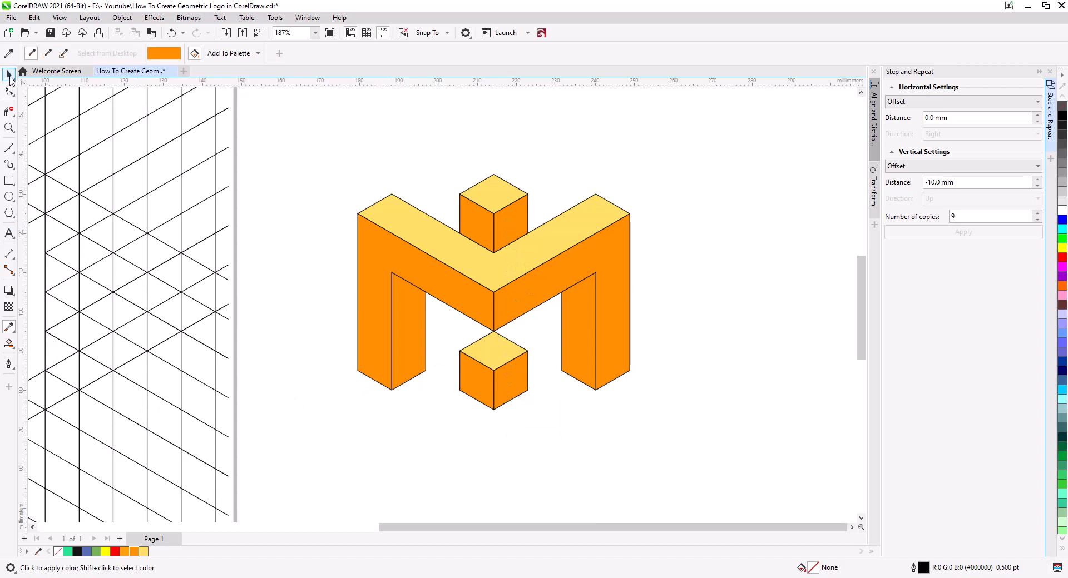
Select the left-facing sides of the M and both cubes and fill them with red (#FF0000)
left_click(9, 74)
left_click(375, 254)
left_click(481, 222, "shift")
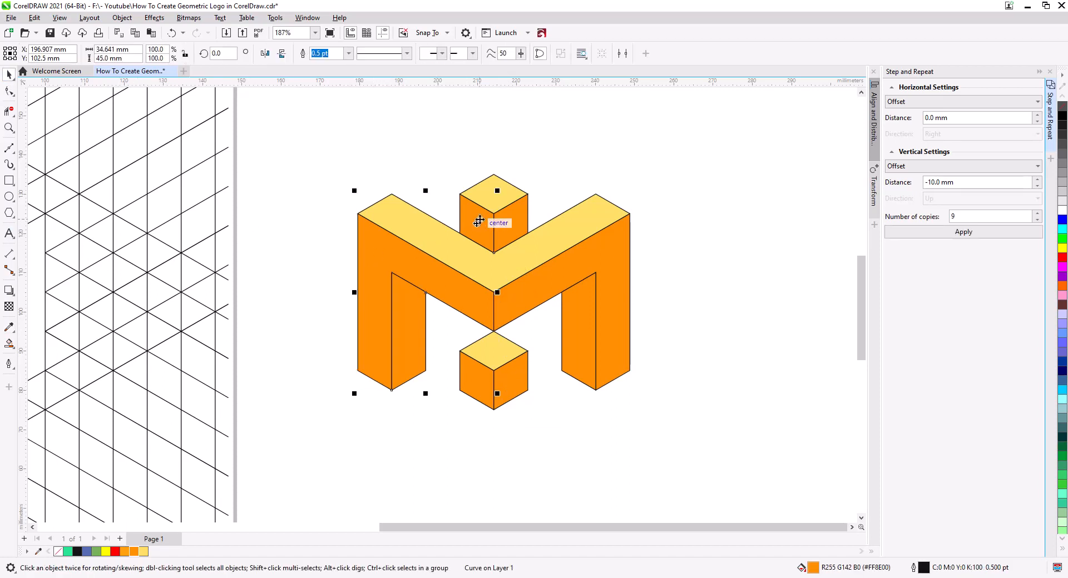
left_click(480, 384, "shift")
left_click(578, 331, "shift")
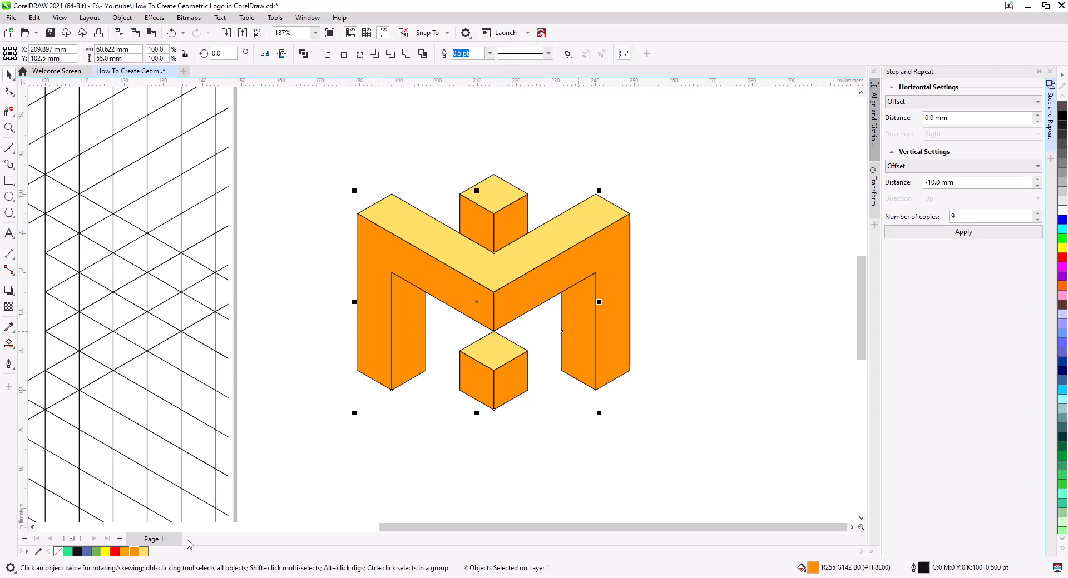
left_click(115, 551)
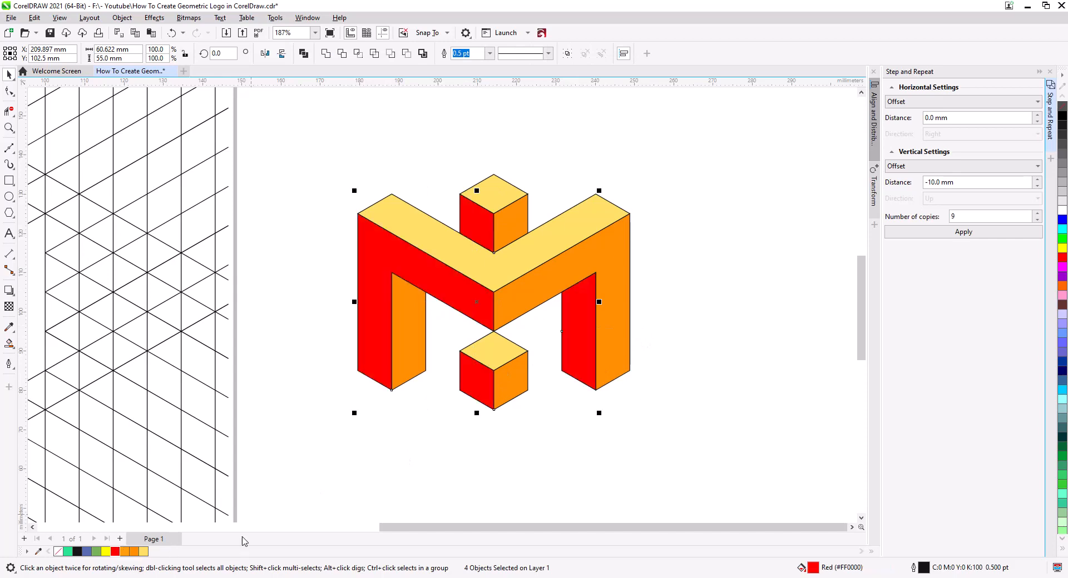
Remove the outlines from all shapes of the coloured M logo
left_click(545, 461)
left_click_drag(328, 171, 328, 171)
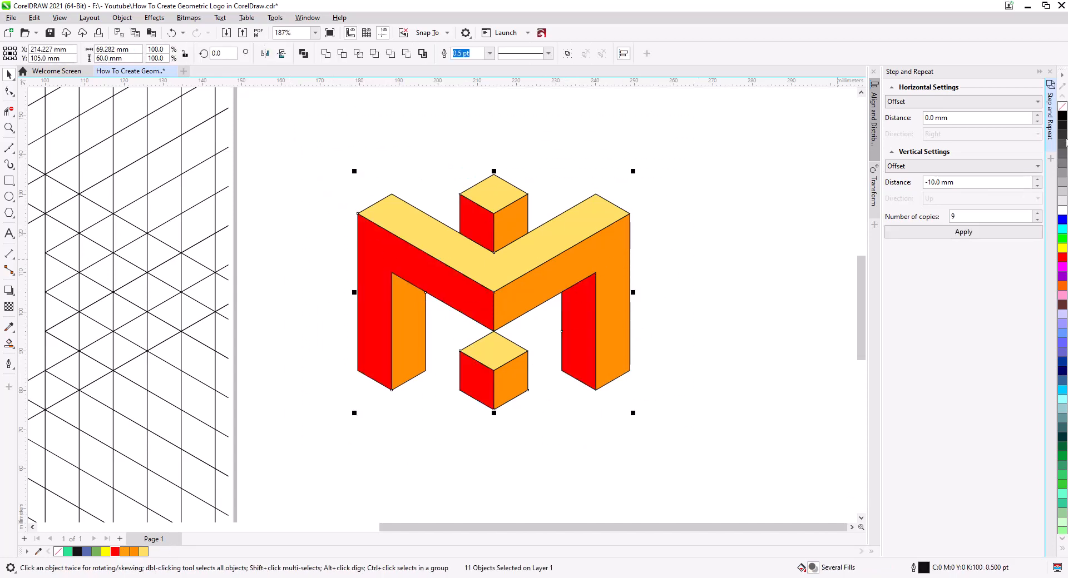
left_click(708, 364)
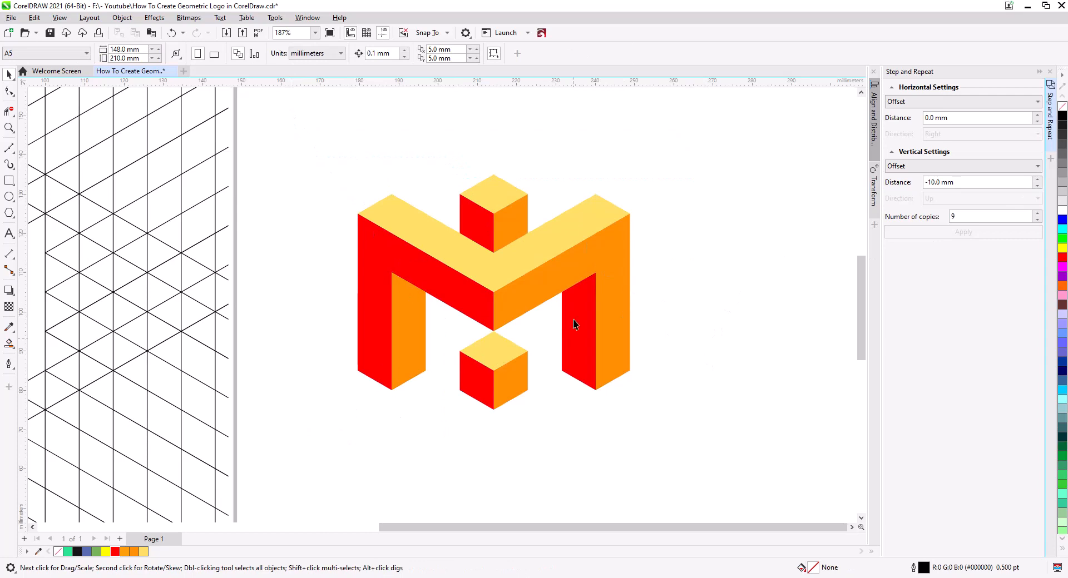
Place a copy of the whole logo about 79 mm to the right of the original
left_click_drag(533, 329, 359, 344)
left_click_drag(172, 278, 191, 222)
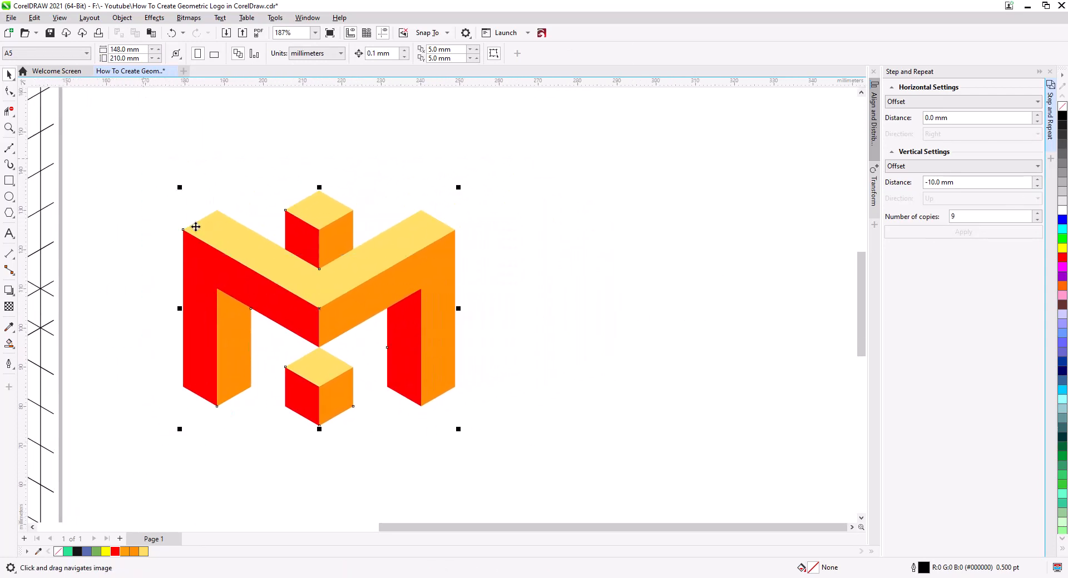
left_click_drag(228, 268, 528, 287)
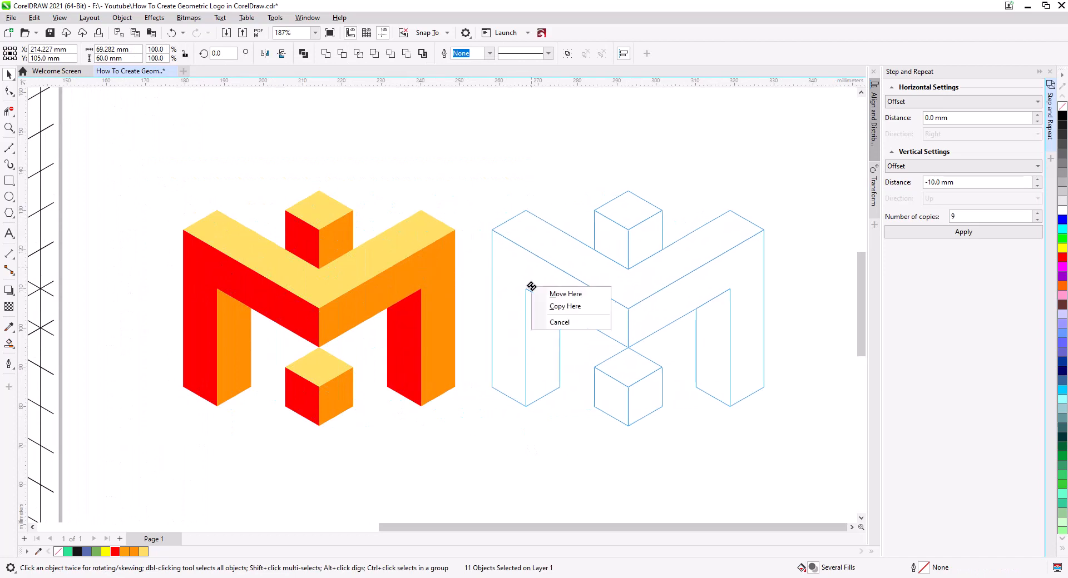
left_click(562, 306)
left_click_drag(600, 387, 514, 385)
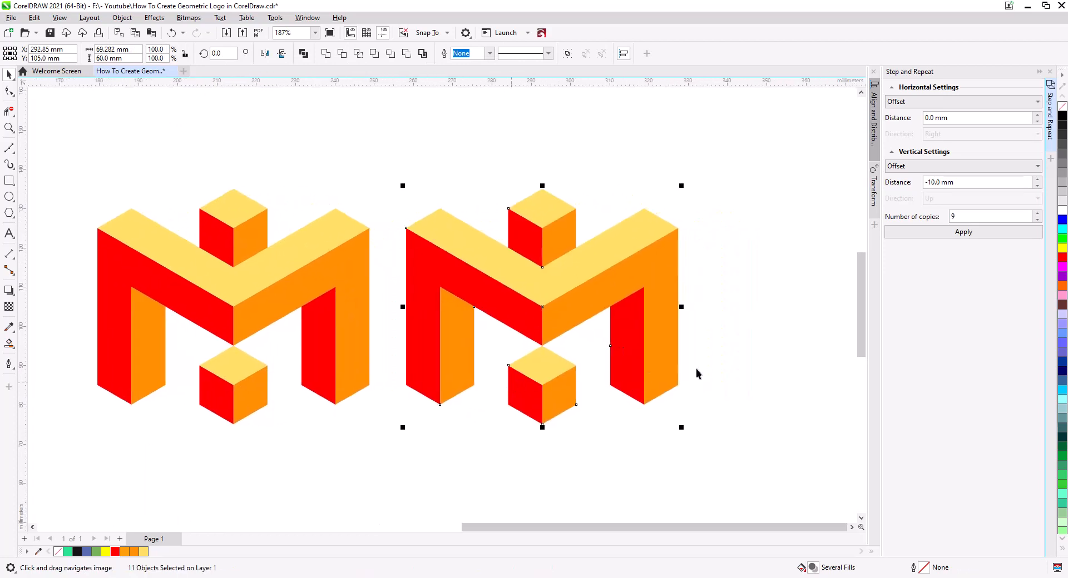
Move the copied logo's upper cube 10 mm straight down onto the centre of the V
left_click(696, 368)
left_click_drag(587, 280, 542, 309)
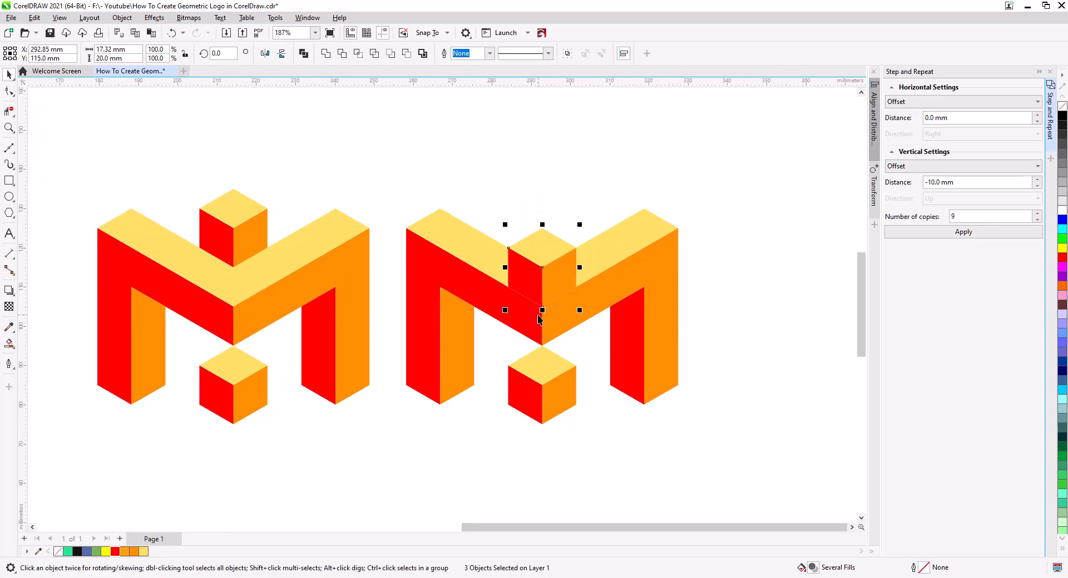
left_click(574, 183)
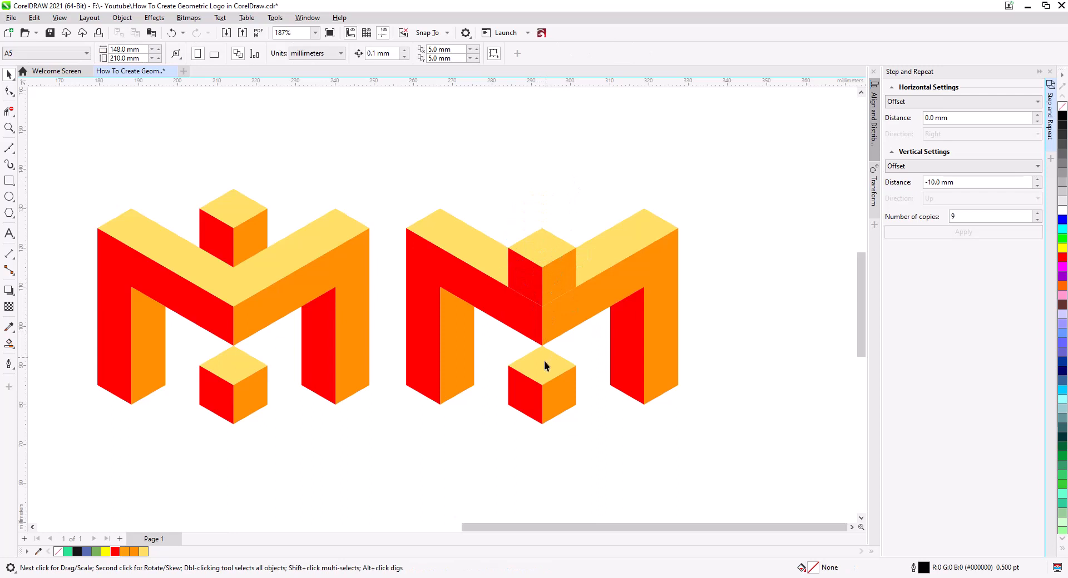
Move the copied logo's lower cube 10 mm straight up against the V and send it behind the M
left_click_drag(602, 455, 494, 336)
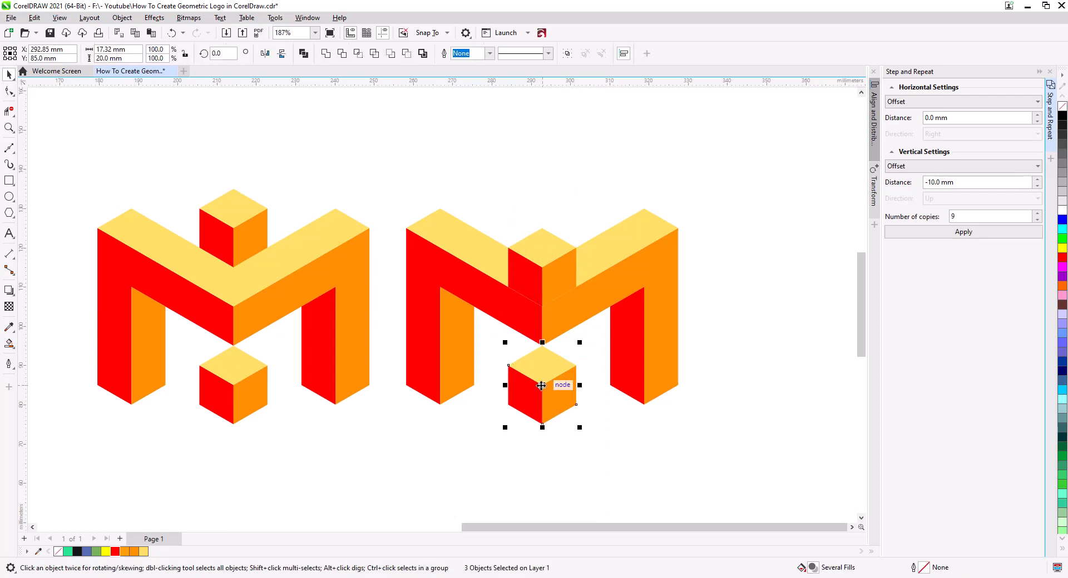
left_click_drag(542, 384, 541, 346)
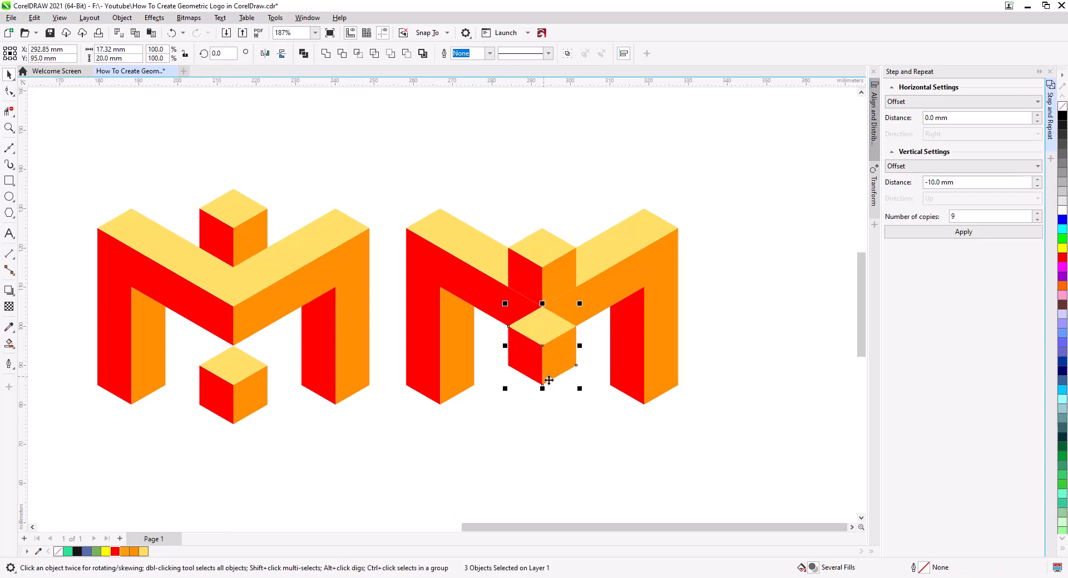
key("shift+Page_Down")
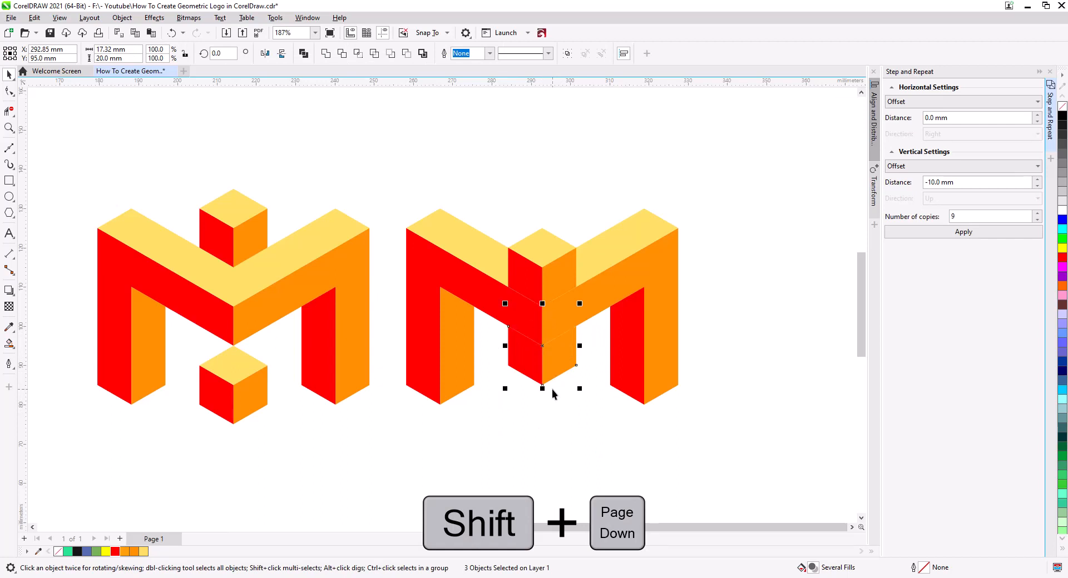
left_click(575, 427)
left_click_drag(559, 423, 558, 380)
scroll(548, 370, "up", 4)
left_click_drag(566, 339, 583, 432)
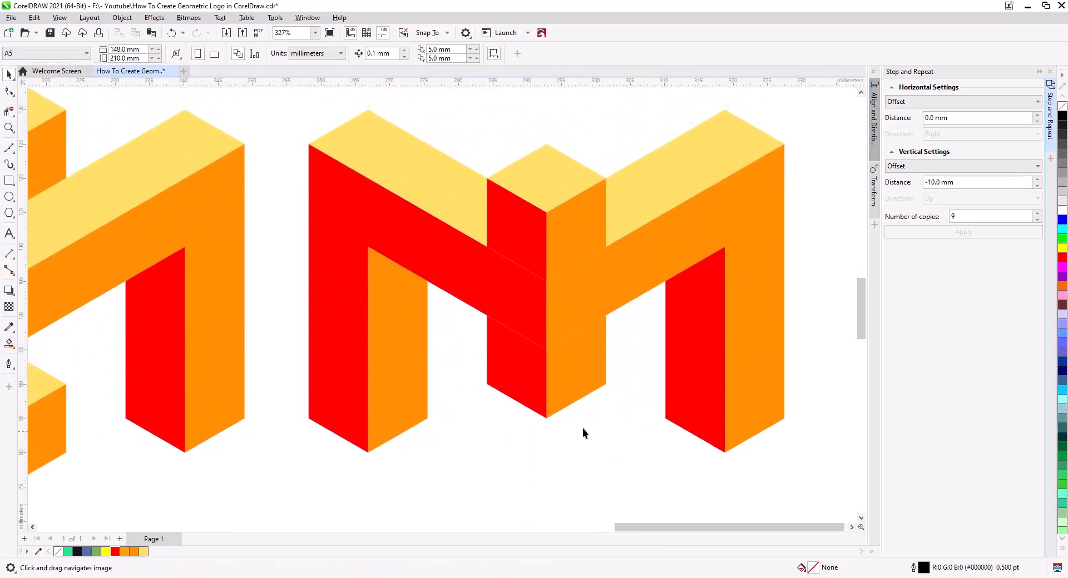
scroll(622, 406, "down", 3)
left_click_drag(512, 433, 541, 395)
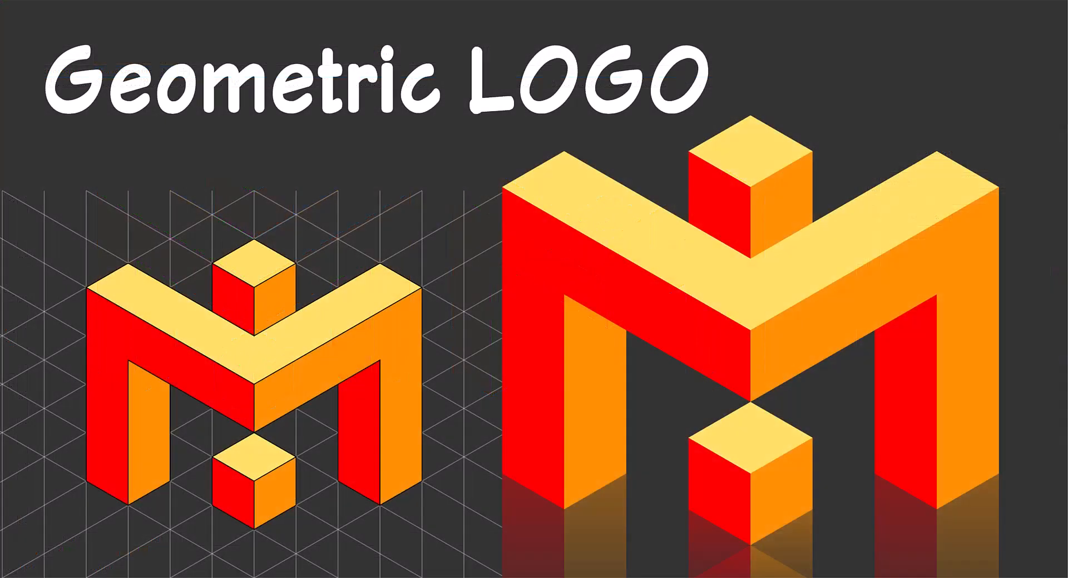